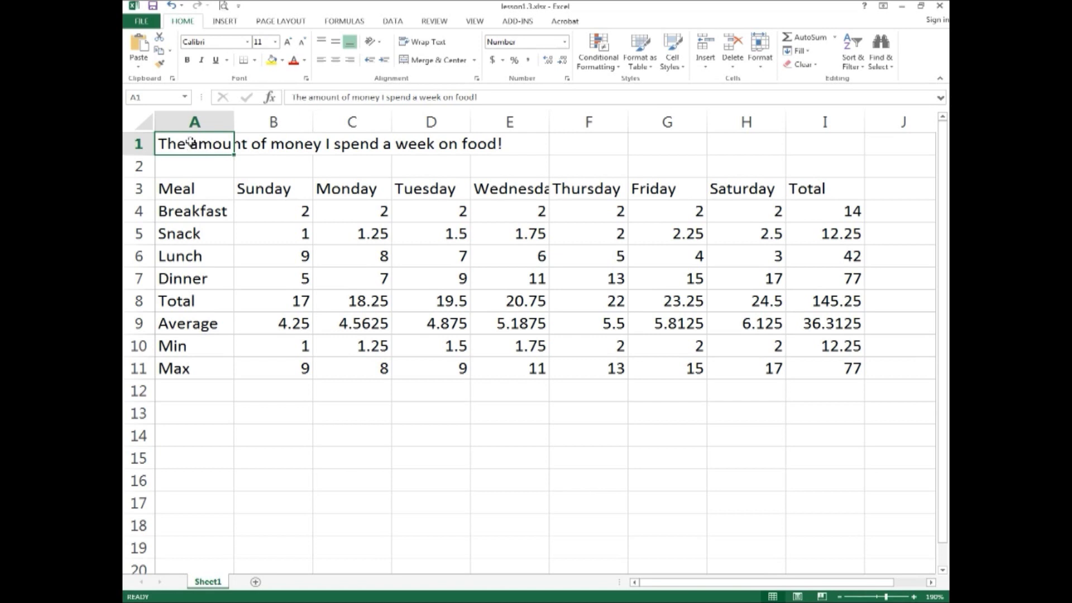
# - Merge and center the title in row 1 across cells A1 to I1
pyautogui.moveTo(188, 143); pyautogui.dragTo(825, 149)
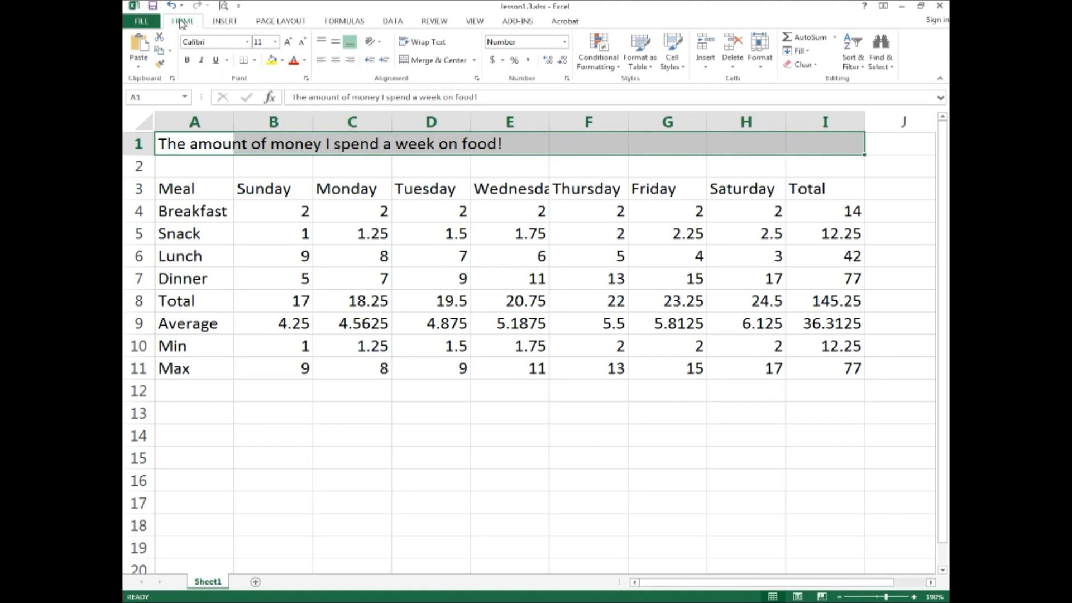
pyautogui.click(439, 60)
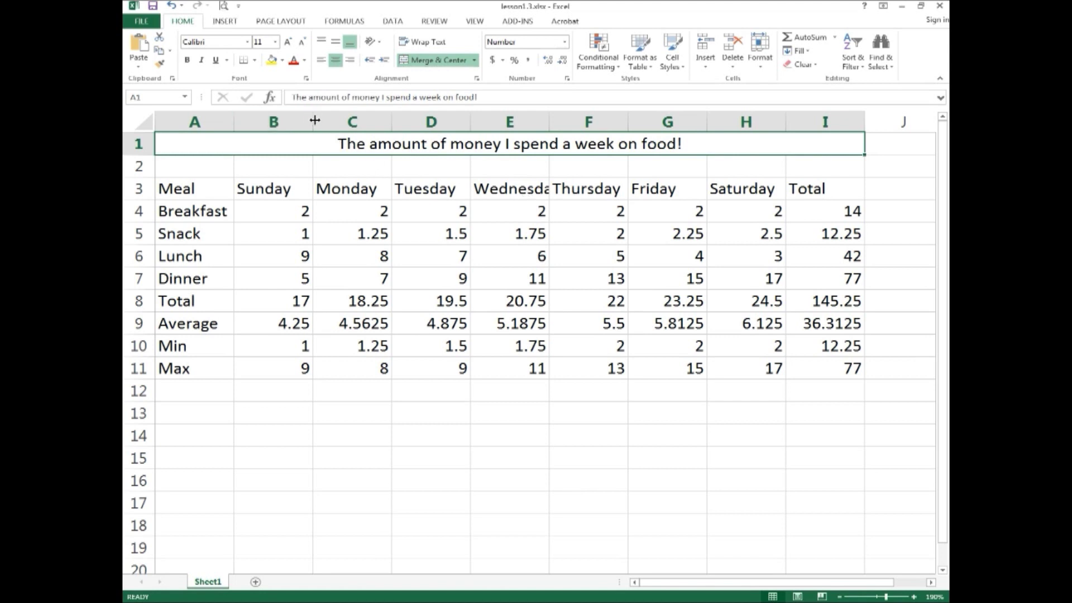
# - Narrow column B by hand, and auto-fit its width to its contents
pyautogui.moveTo(314, 121); pyautogui.dragTo(278, 127)
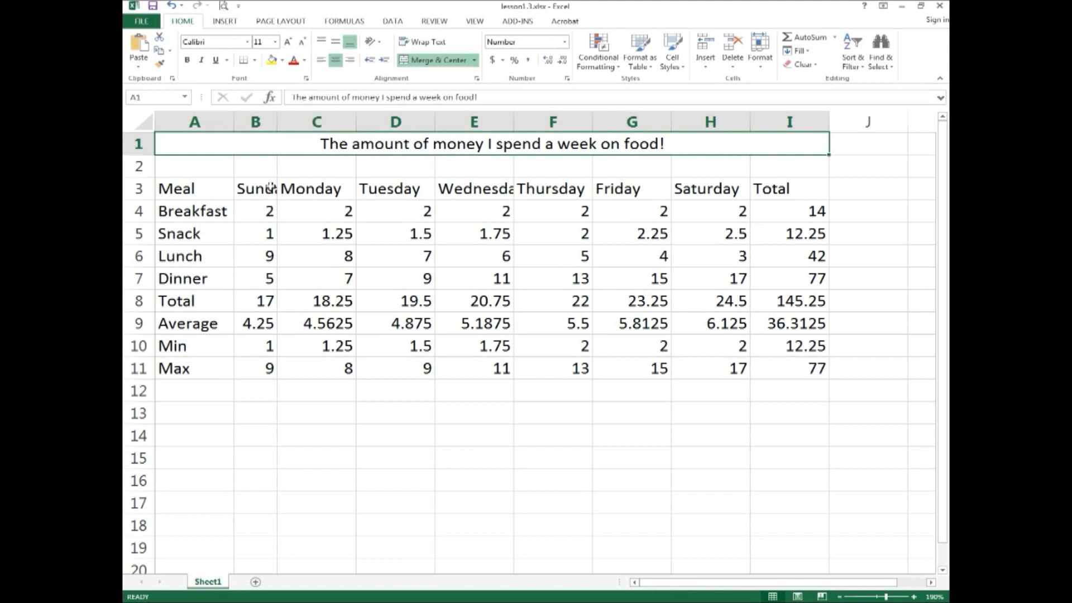
pyautogui.click(258, 121)
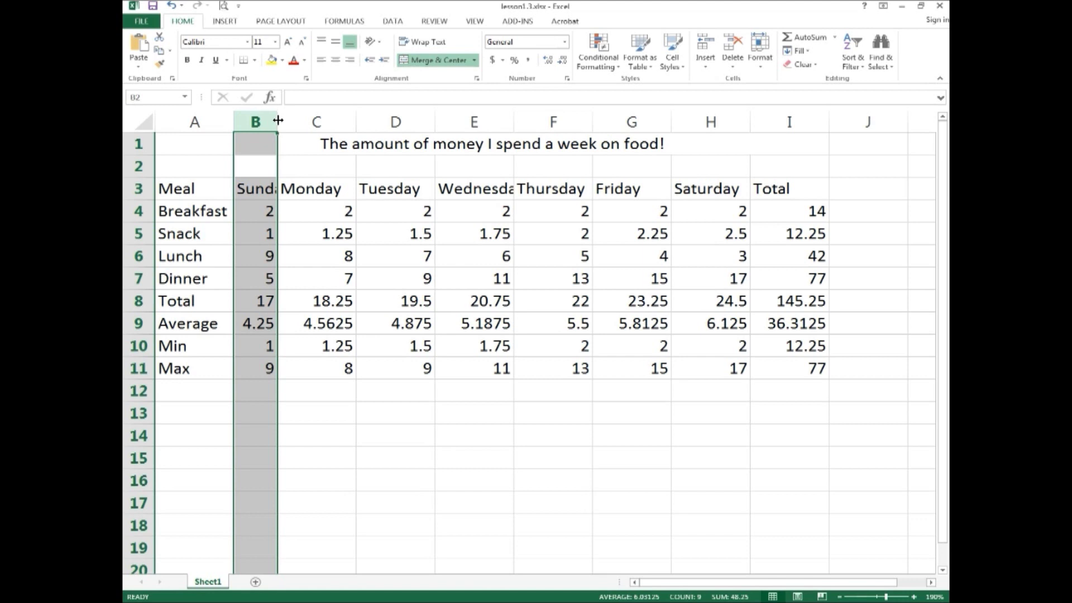
pyautogui.doubleClick(278, 120)
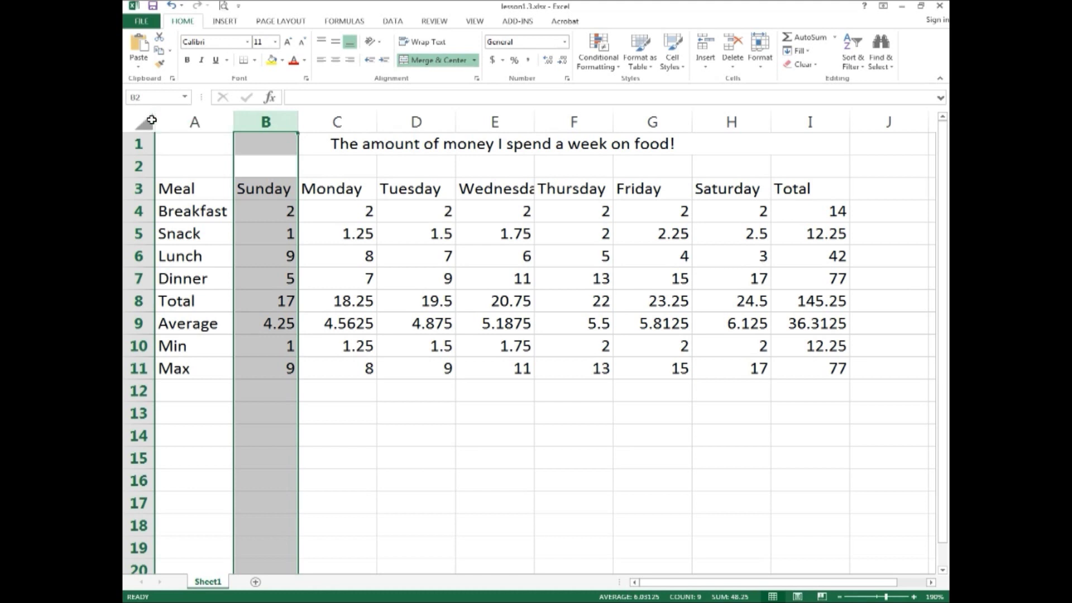
# - Auto-fit the widths of all columns on the whole sheet to their contents
pyautogui.click(192, 122)
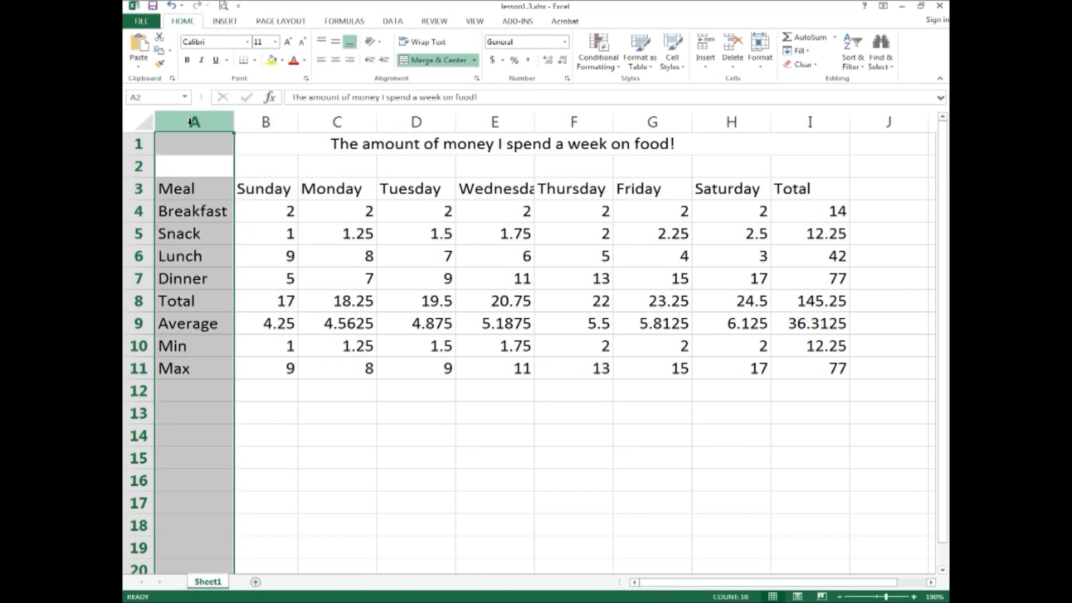
pyautogui.click(141, 144)
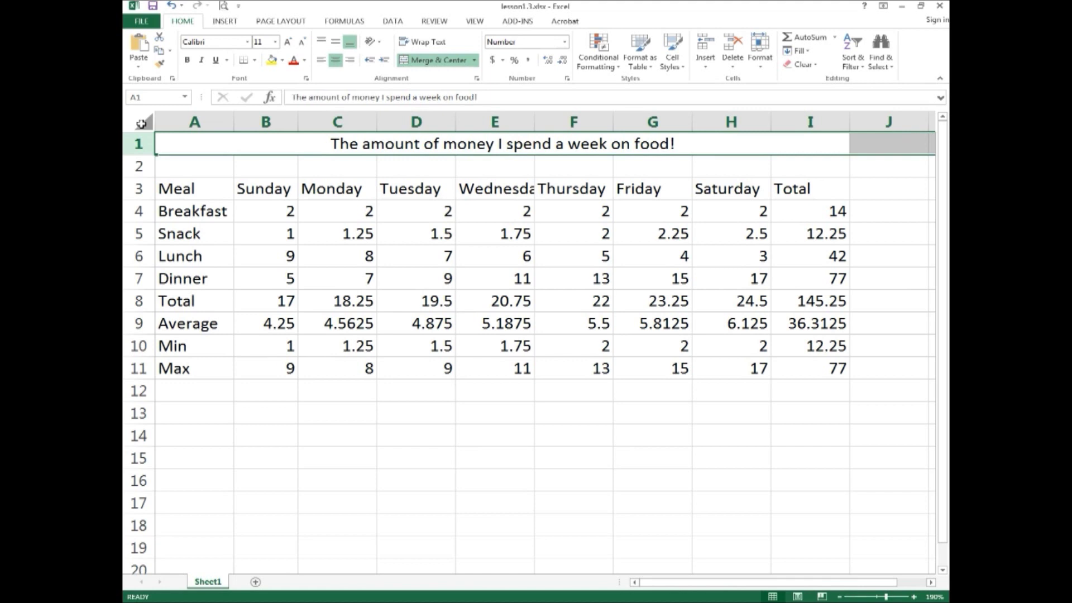
pyautogui.click(142, 123)
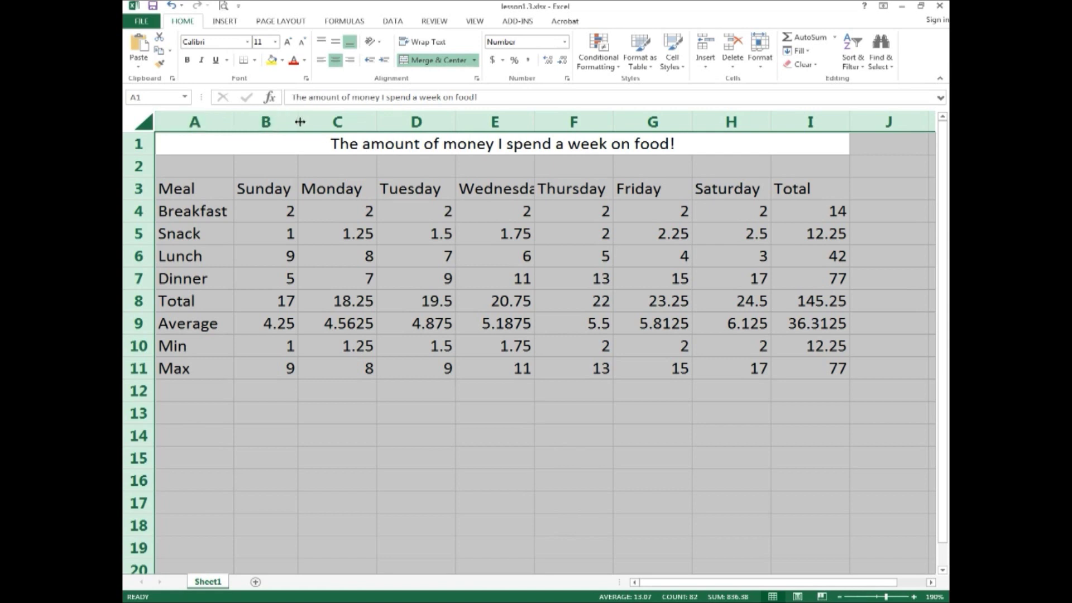
pyautogui.doubleClick(234, 122)
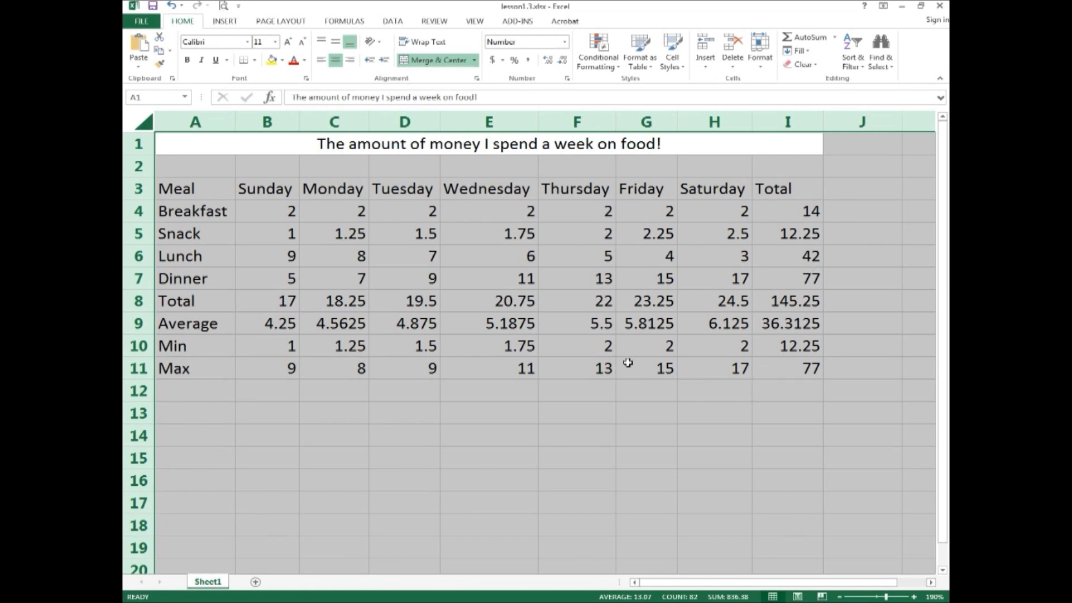
# - Format the figures in B4:I11 with the $ English (United States) accounting format
pyautogui.moveTo(293, 219)
pyautogui.mouseDown()
pyautogui.moveTo(335, 262)
pyautogui.moveTo(293, 215)
pyautogui.mouseUp()
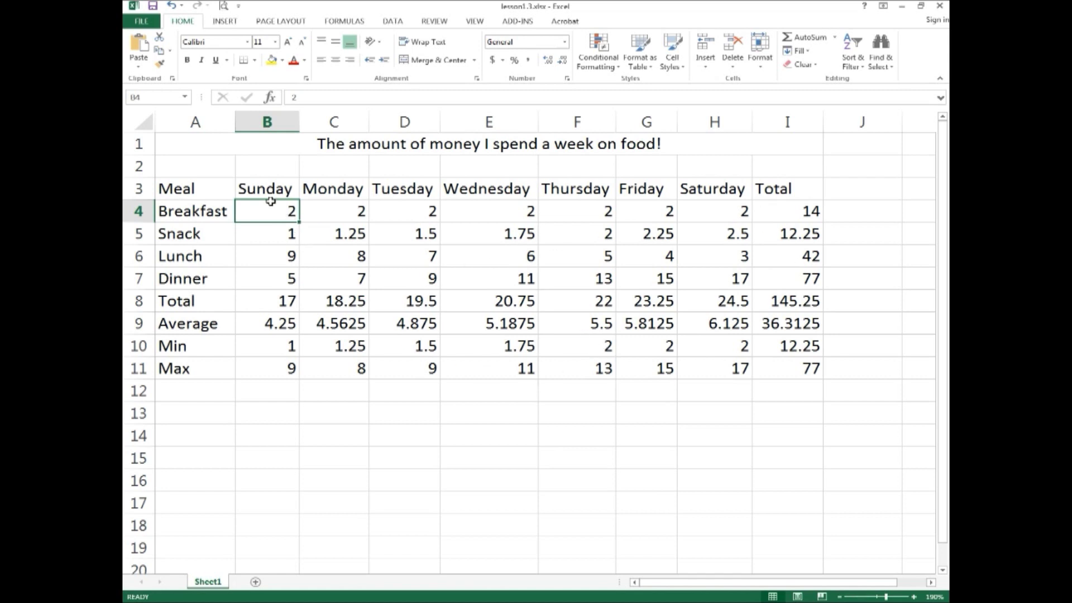
pyautogui.moveTo(270, 210); pyautogui.dragTo(810, 369)
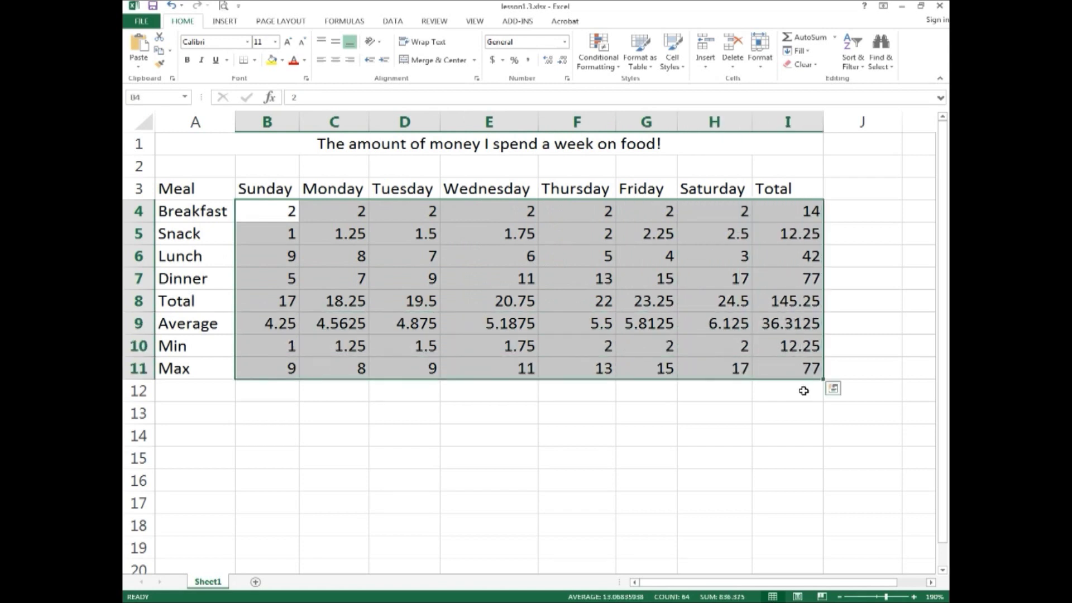
pyautogui.click(247, 209)
pyautogui.moveTo(246, 211); pyautogui.dragTo(801, 371)
pyautogui.click(503, 61)
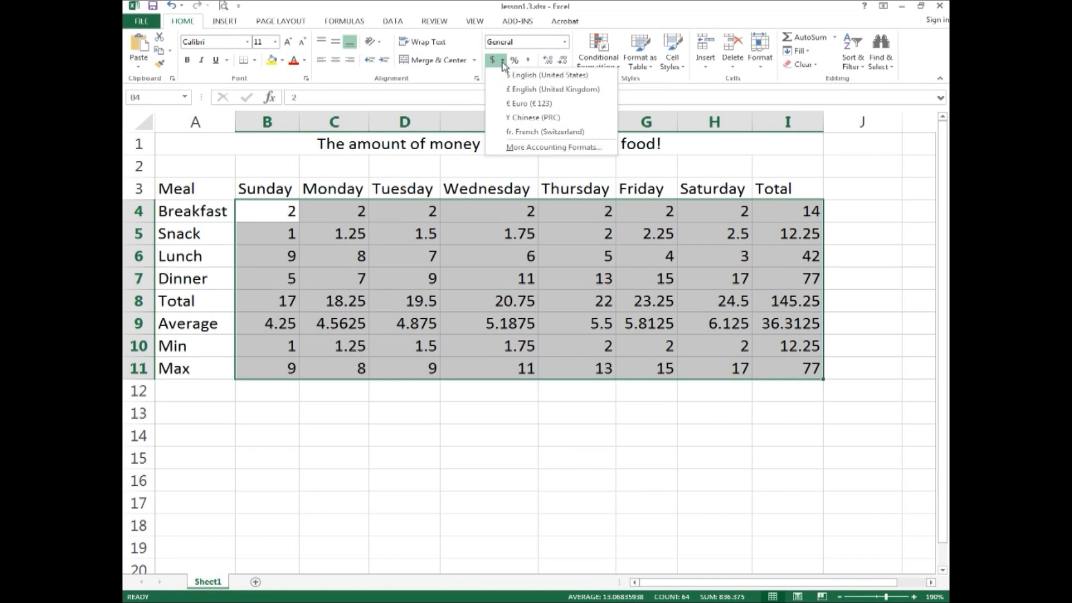
pyautogui.click(534, 78)
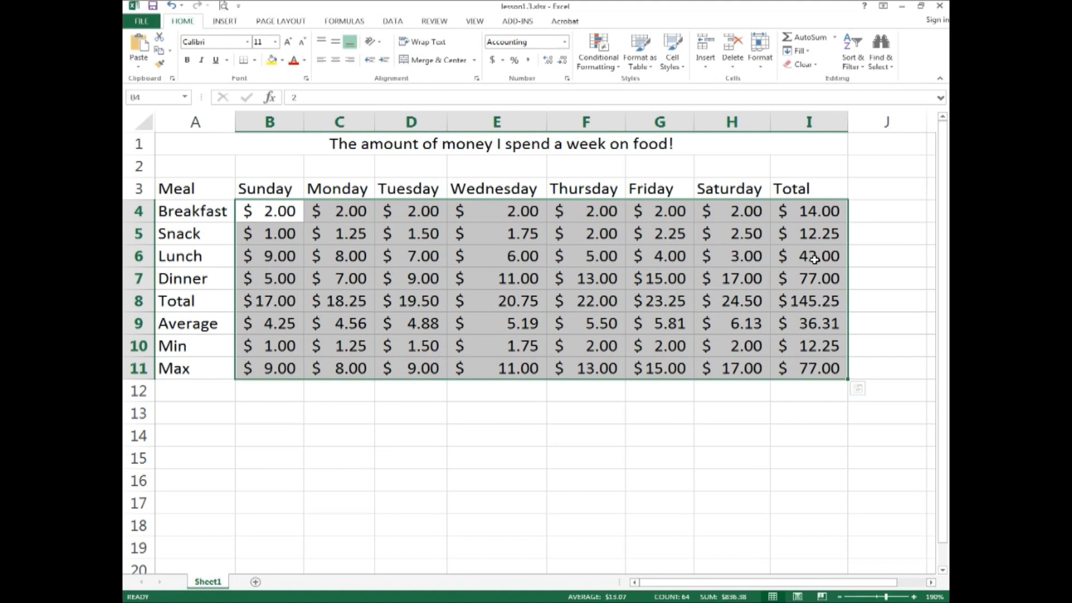
pyautogui.click(597, 410)
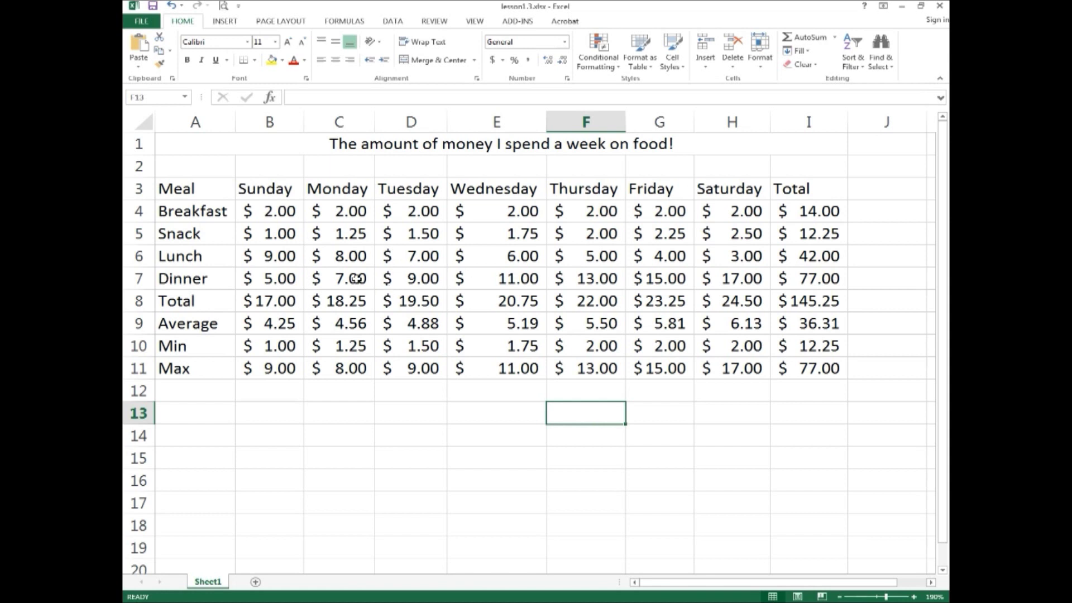
# - Hide the weekday columns B through H, leaving only the meal names and the Total column
pyautogui.click(269, 122)
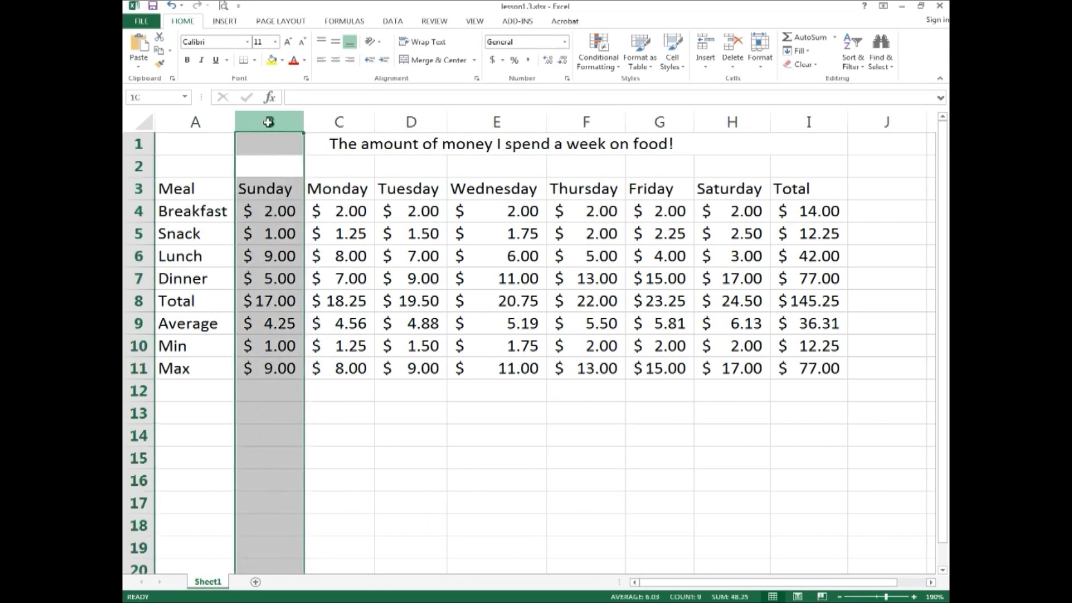
pyautogui.moveTo(269, 122); pyautogui.dragTo(730, 114)
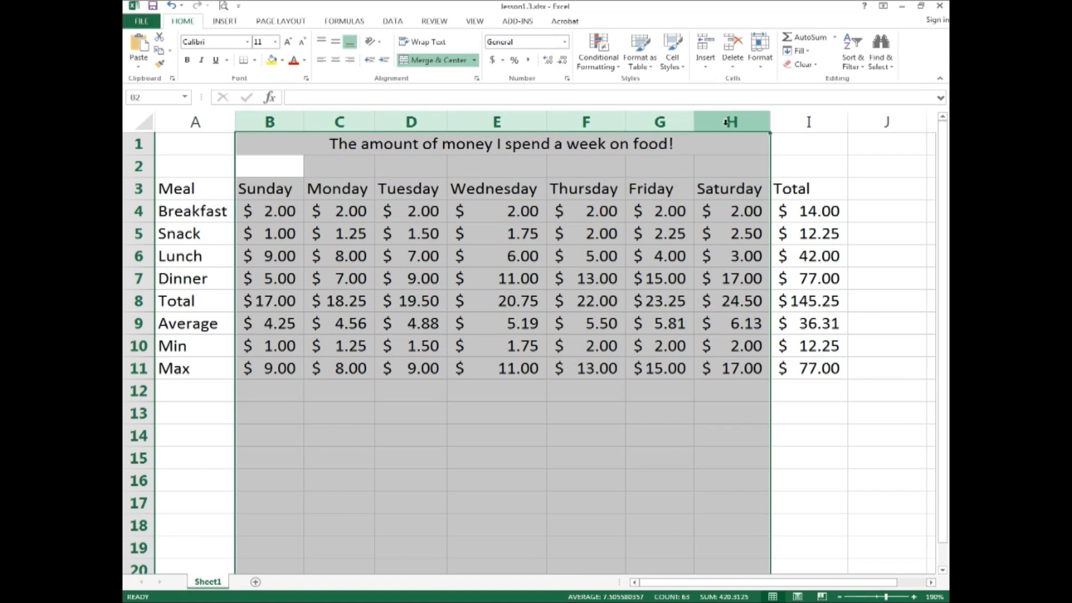
pyautogui.rightClick(726, 122)
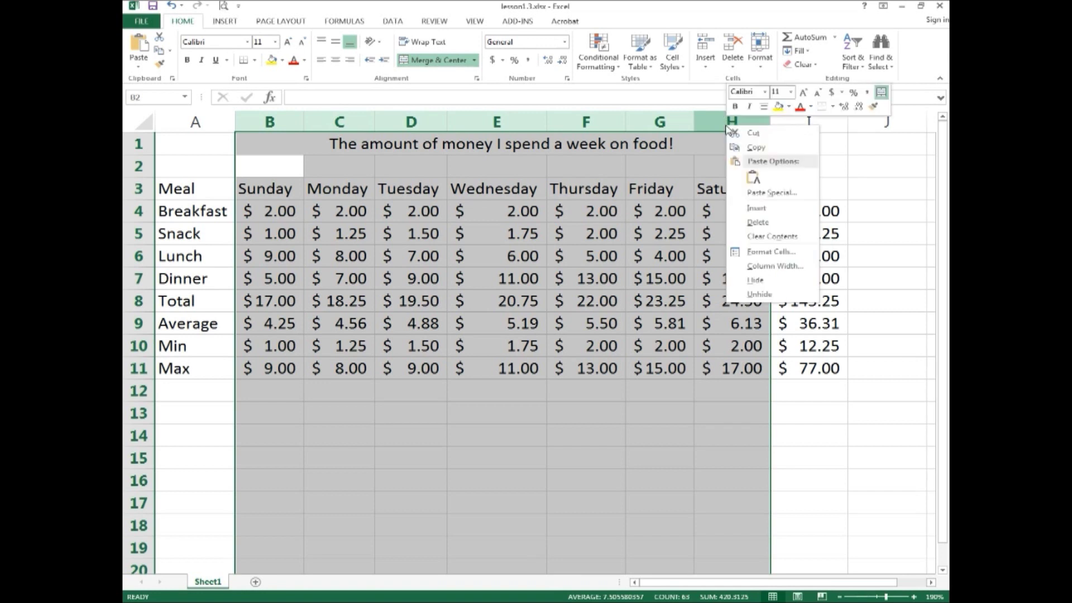
pyautogui.click(767, 283)
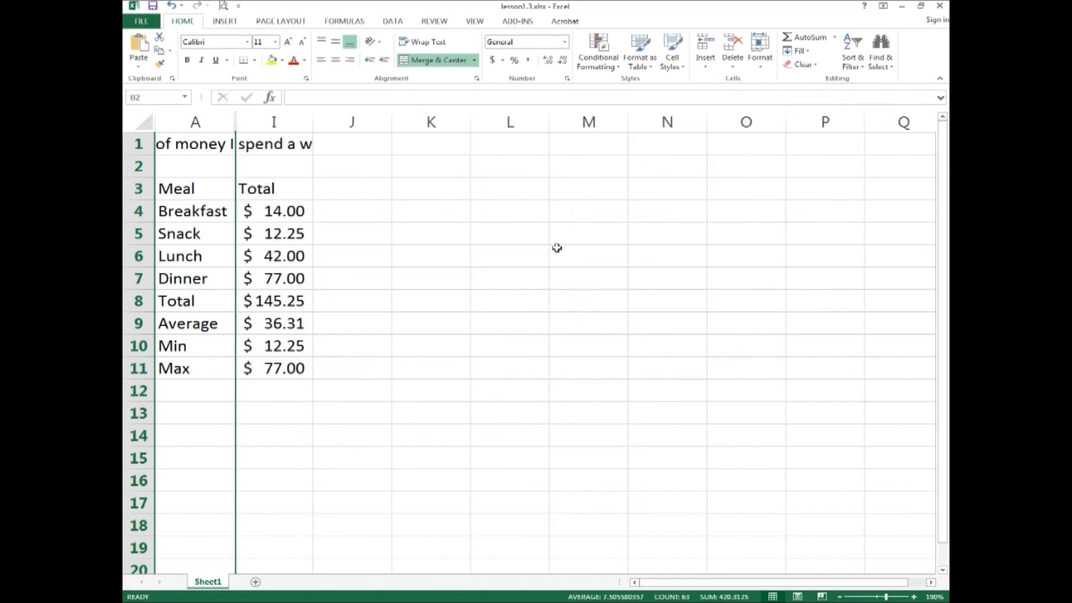
pyautogui.click(361, 177)
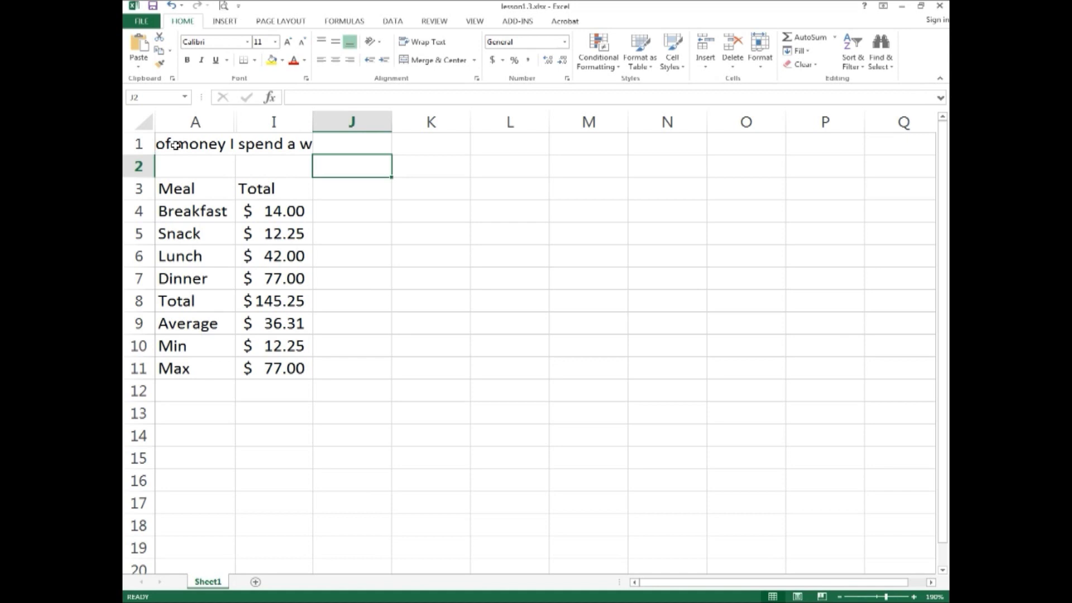
# - Add the column heading "Next Week" in cell J3, beside the Total heading
pyautogui.click(342, 192)
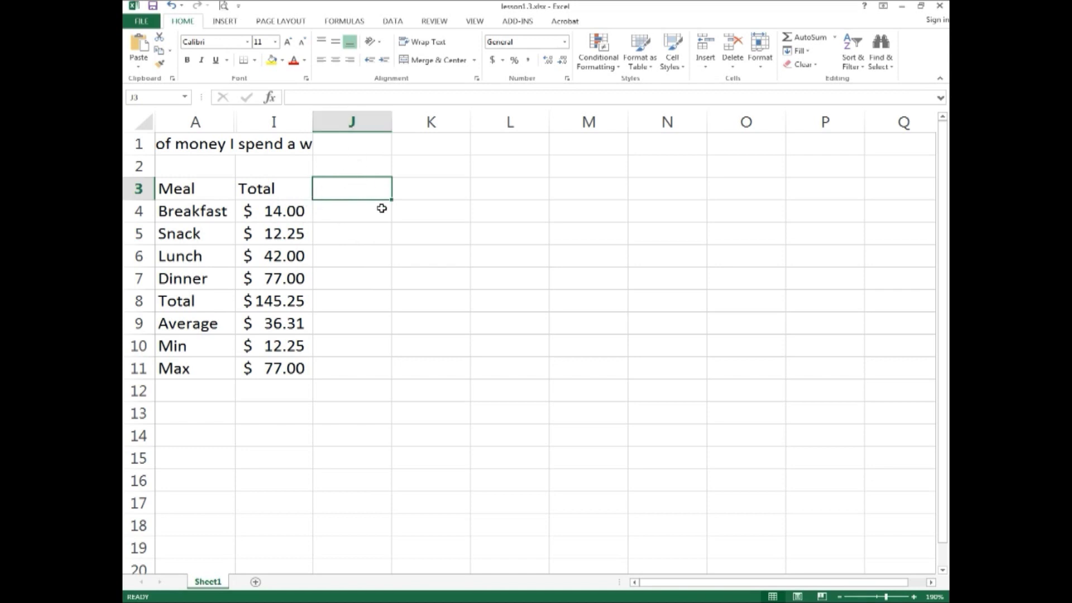
pyautogui.write('Next W')
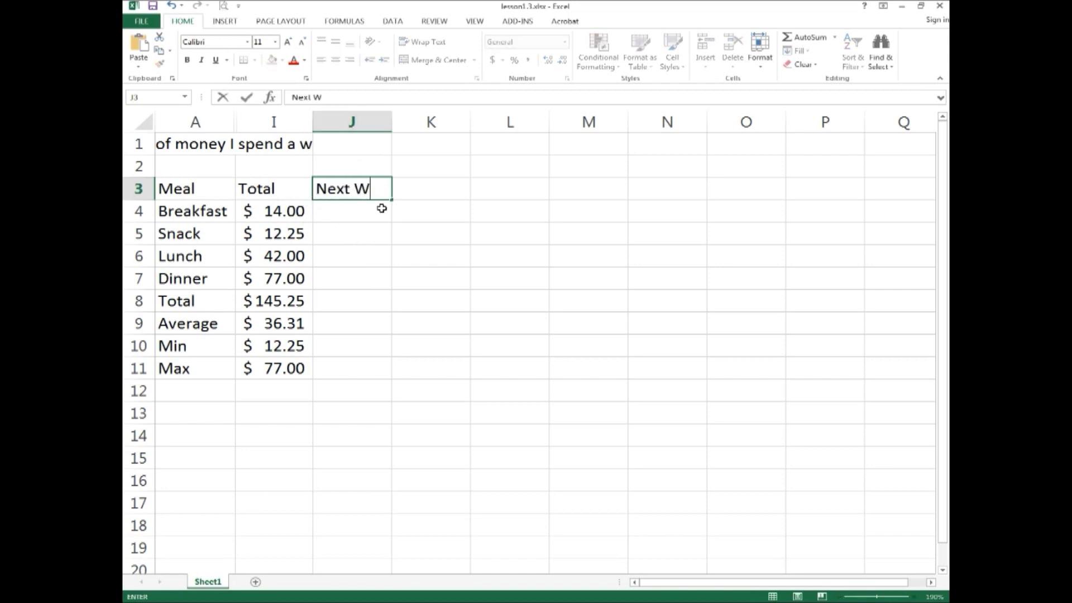
pyautogui.write('eek')
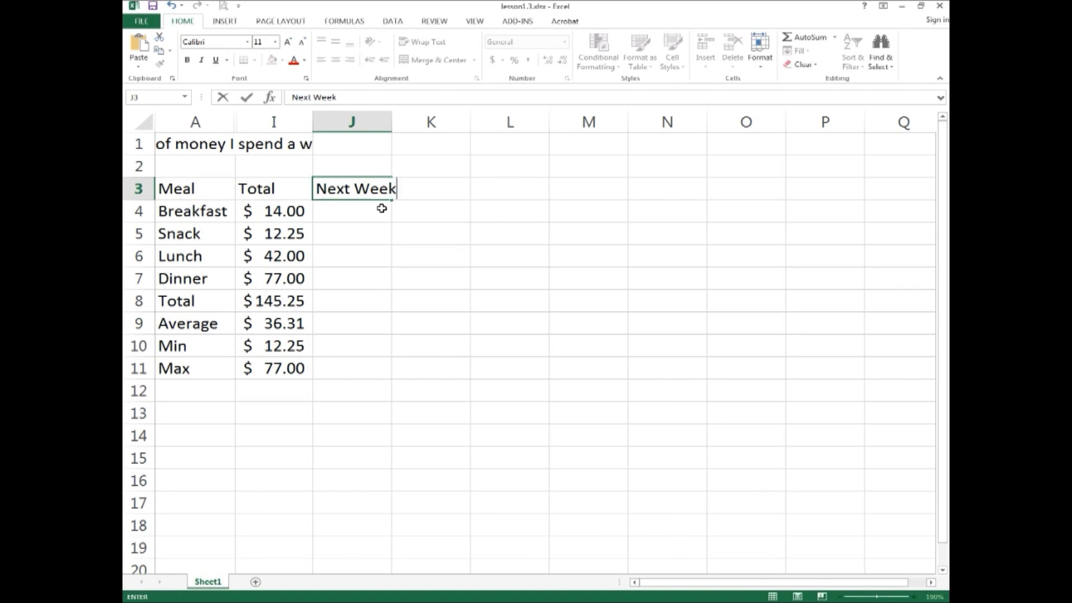
# - Enter the label "Inc/Dec" in cell L1
pyautogui.click(498, 149)
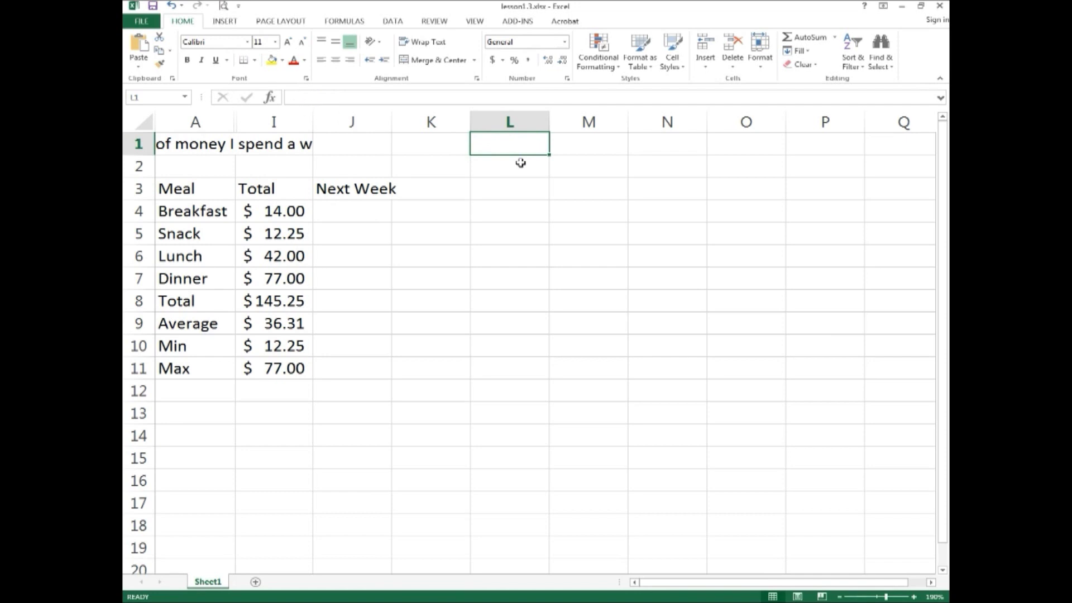
pyautogui.write('In')
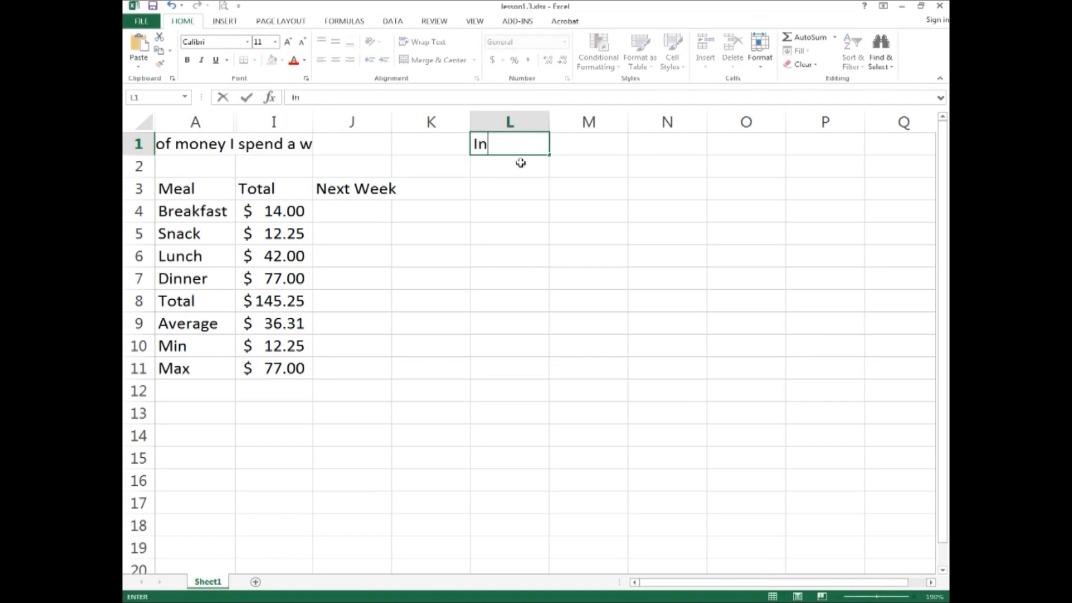
pyautogui.write('c/Dec')
pyautogui.hotkey('ctrl', 'Return')
pyautogui.press('Tab')
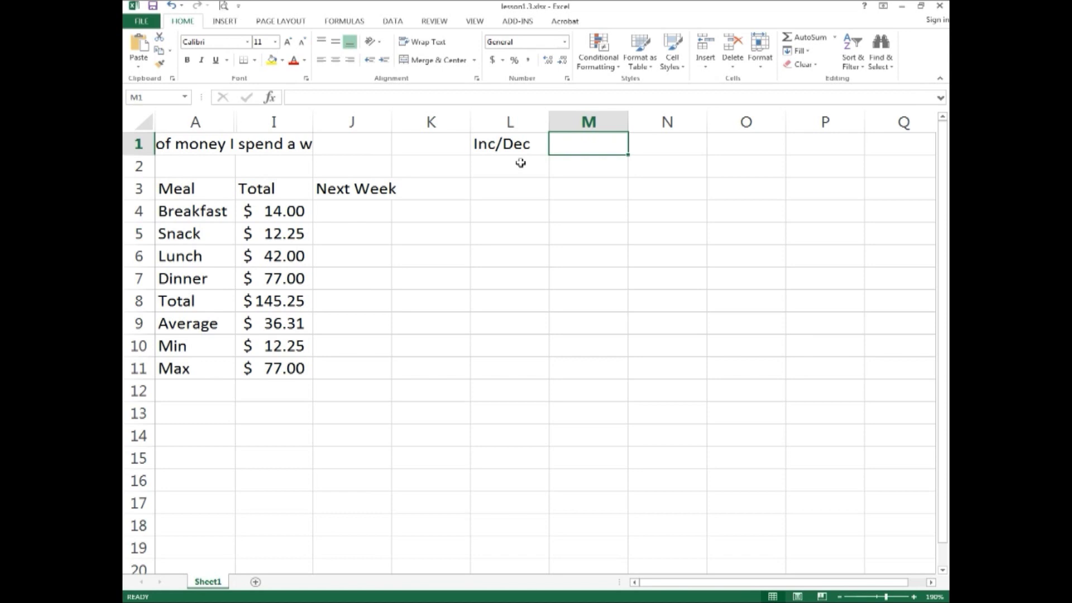
# - Try the factors 1.10 and .9 in cell M1 beside the Inc/Dec label
pyautogui.click(349, 214)
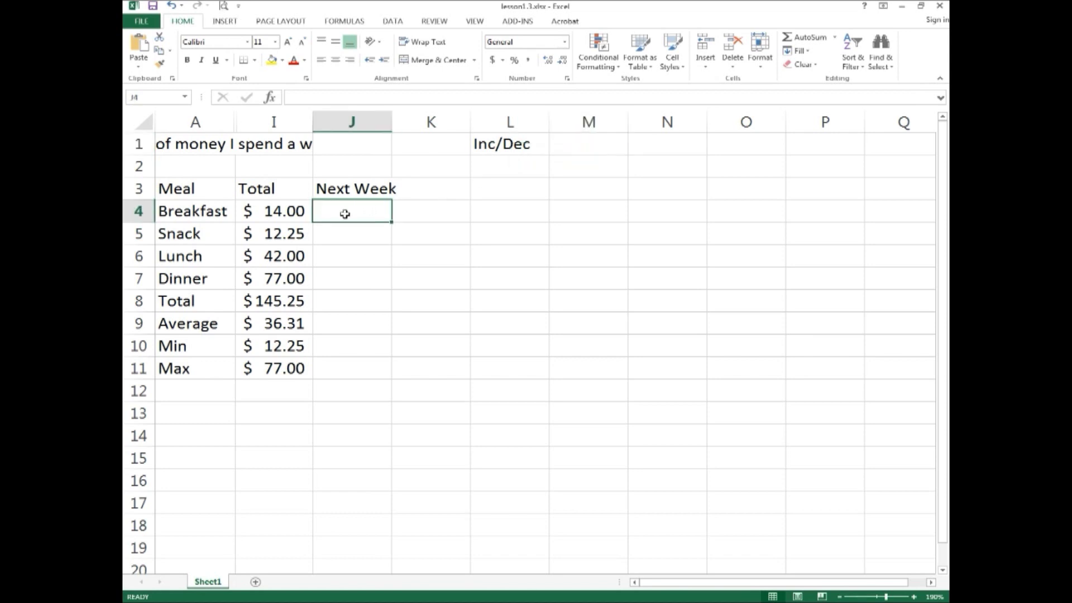
pyautogui.click(580, 142)
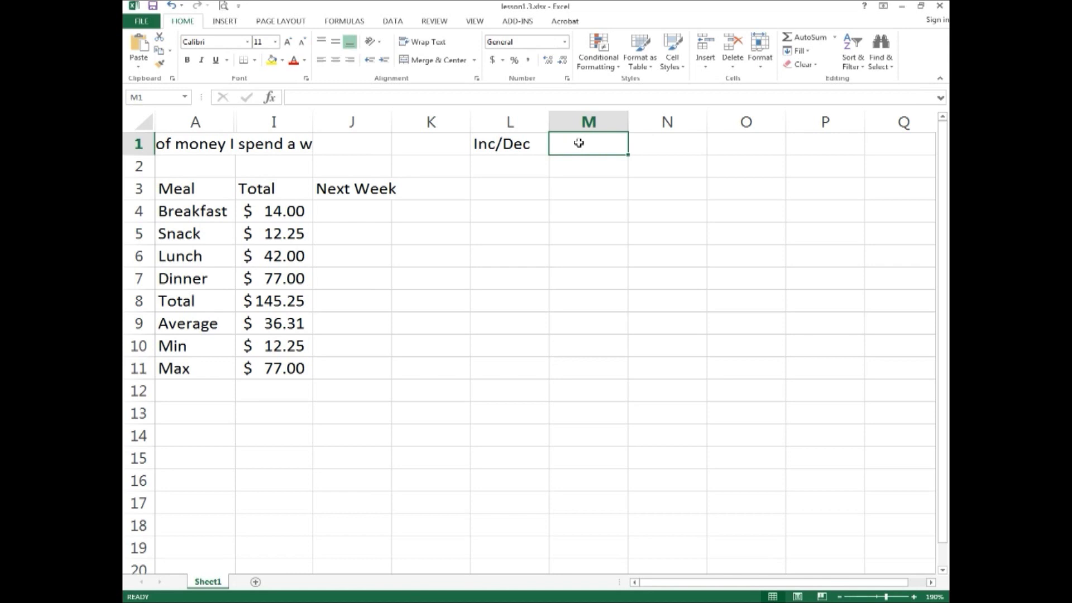
pyautogui.write('1')
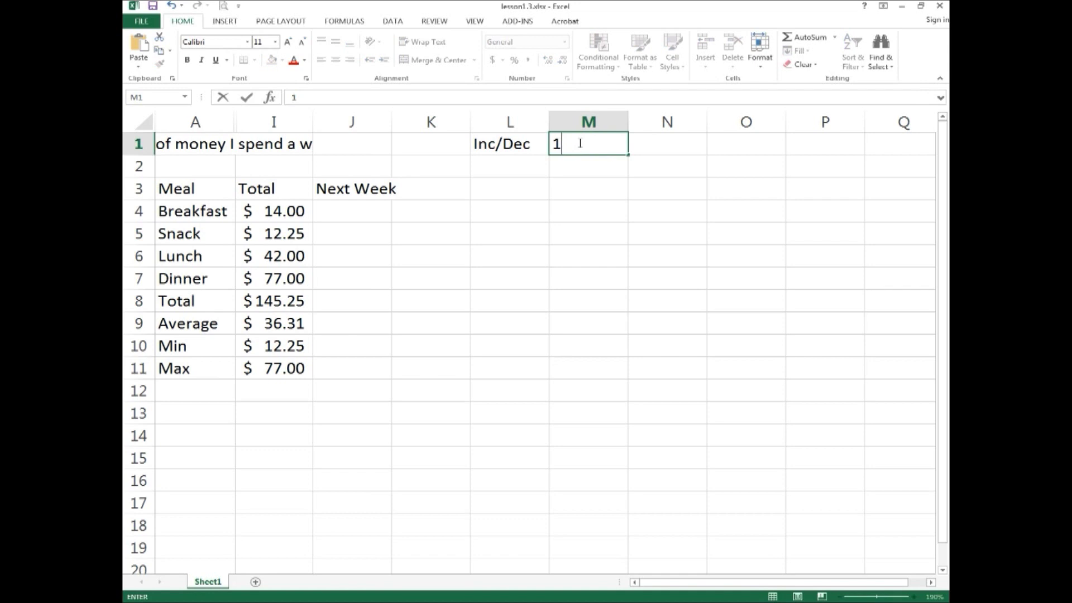
pyautogui.write('.10')
pyautogui.moveTo(583, 144); pyautogui.dragTo(551, 144)
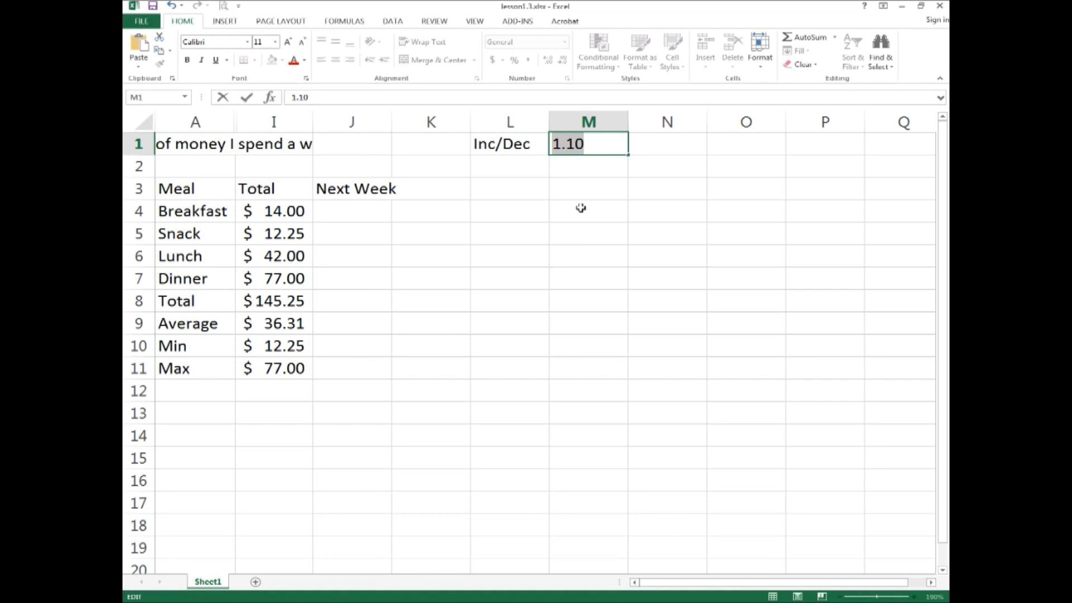
pyautogui.moveTo(594, 143); pyautogui.dragTo(551, 144)
pyautogui.write('.9')
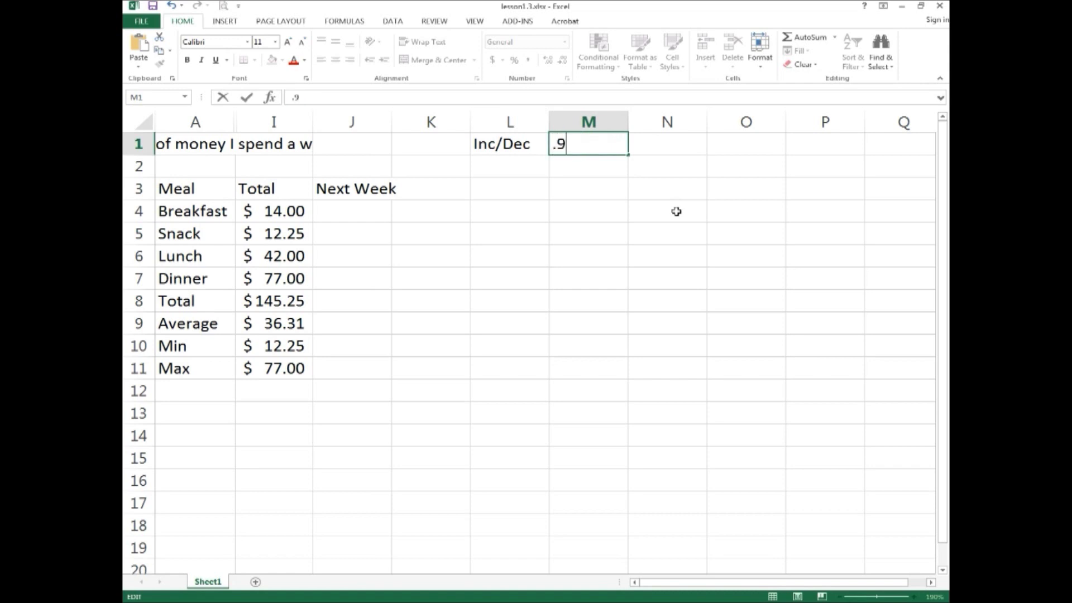
# - Set the Inc/Dec factor in cell M1 to 1.1
pyautogui.doubleClick(561, 142)
pyautogui.press('BackSpace')
pyautogui.press('BackSpace')
pyautogui.write('1.1')
pyautogui.press('Return')
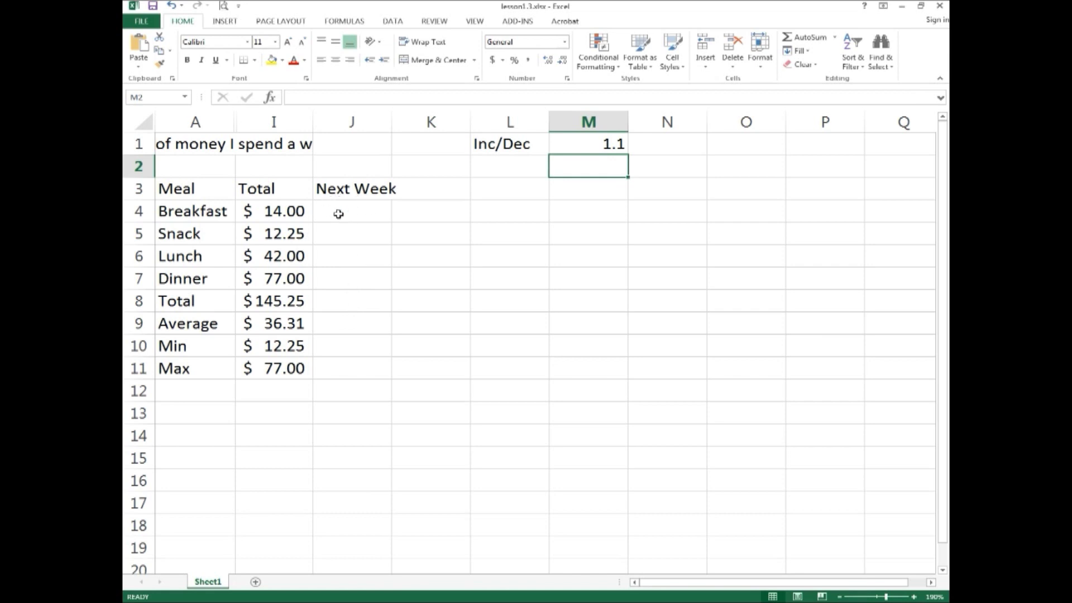
# - Enter a formula in J4 that multiplies the Breakfast total by the Inc/Dec factor, =I4*M1
pyautogui.click(339, 214)
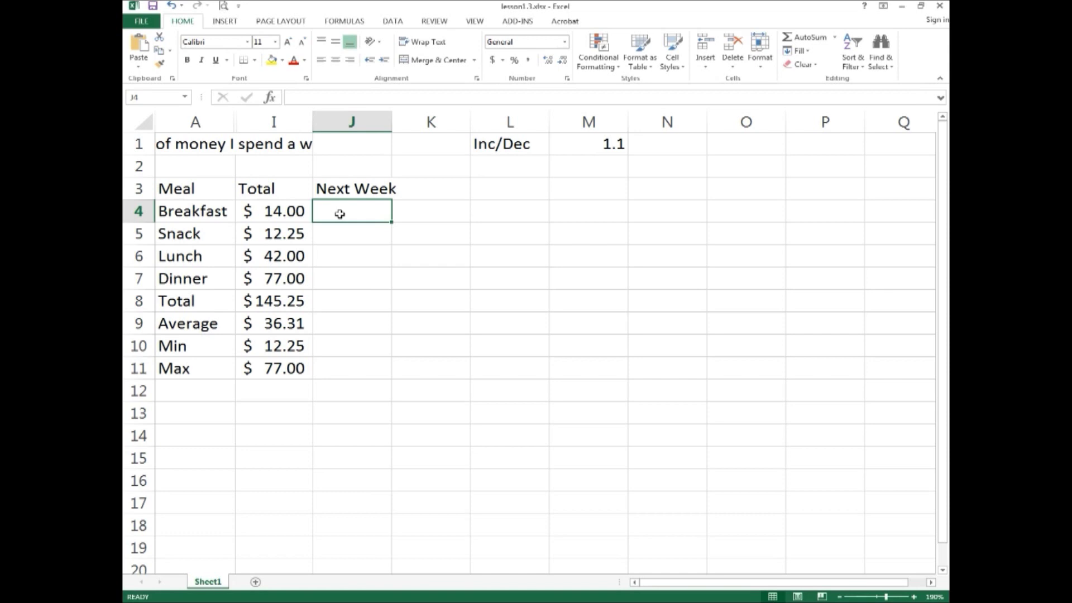
pyautogui.write('=')
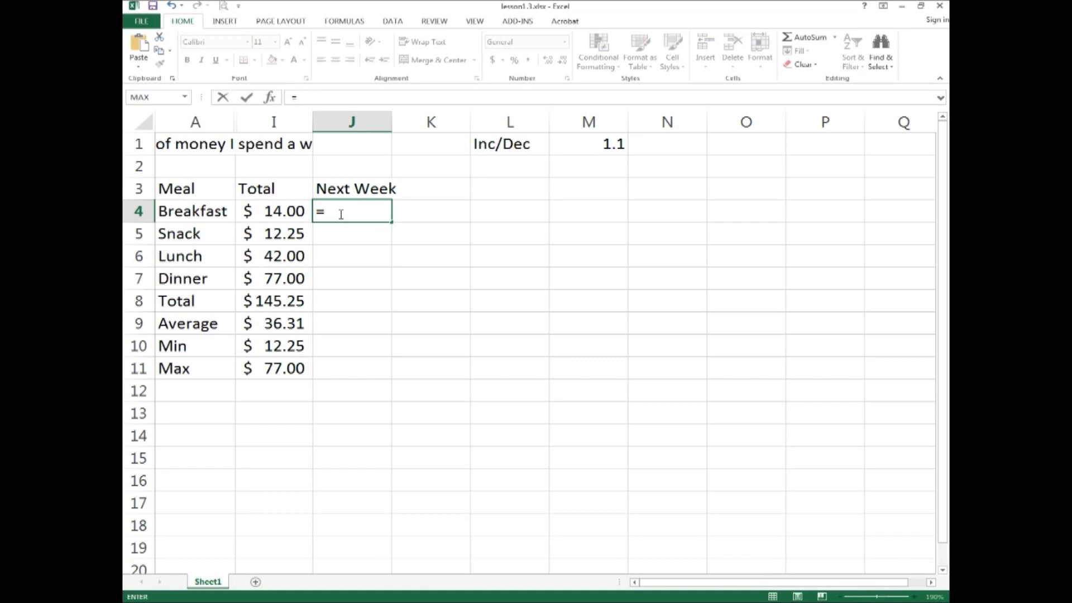
pyautogui.click(270, 211)
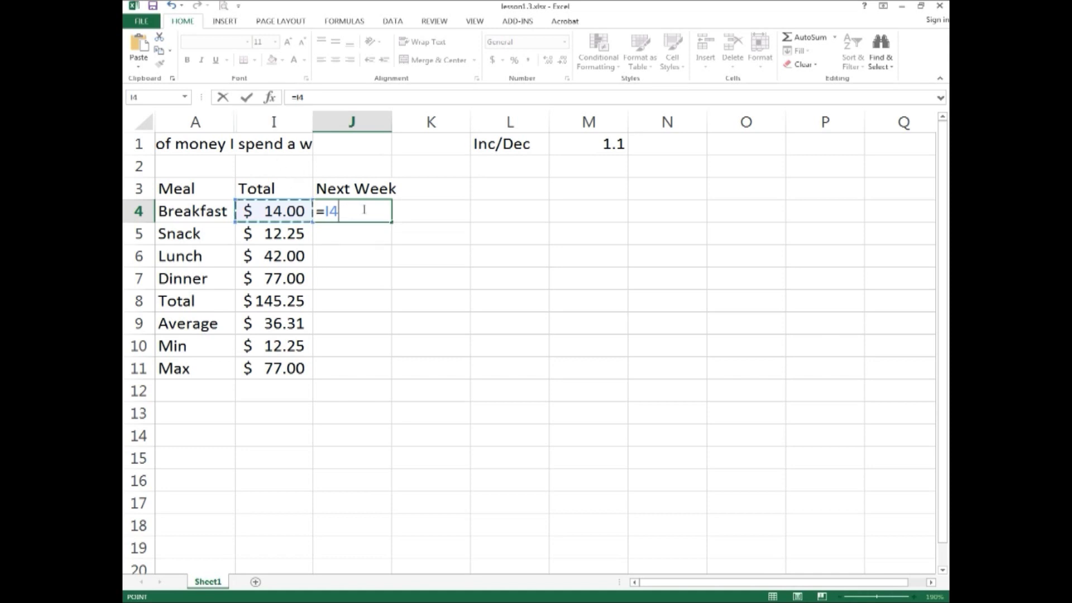
pyautogui.write('*')
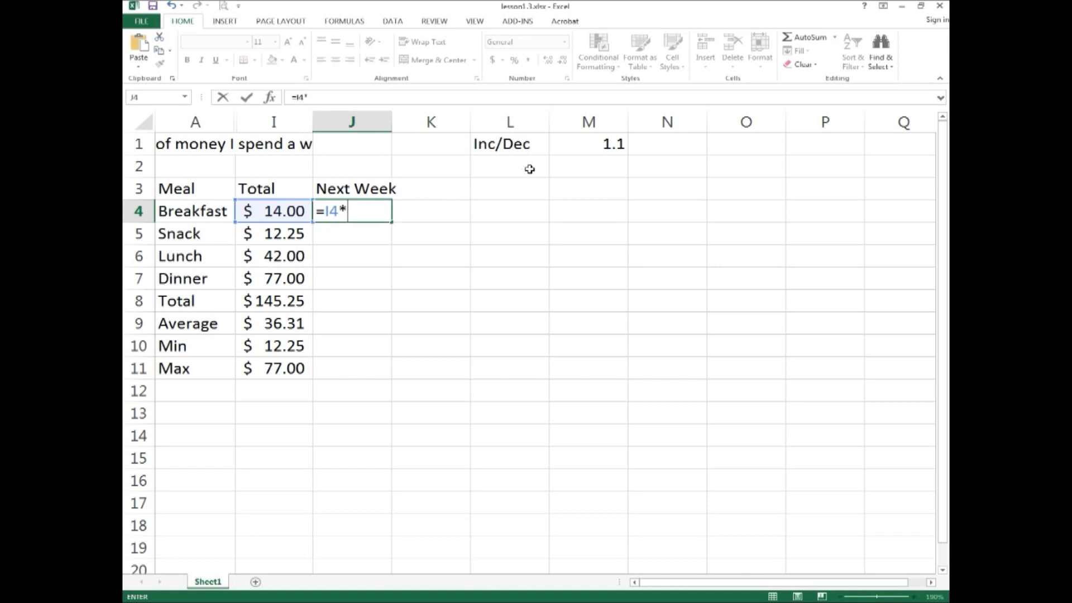
pyautogui.click(604, 144)
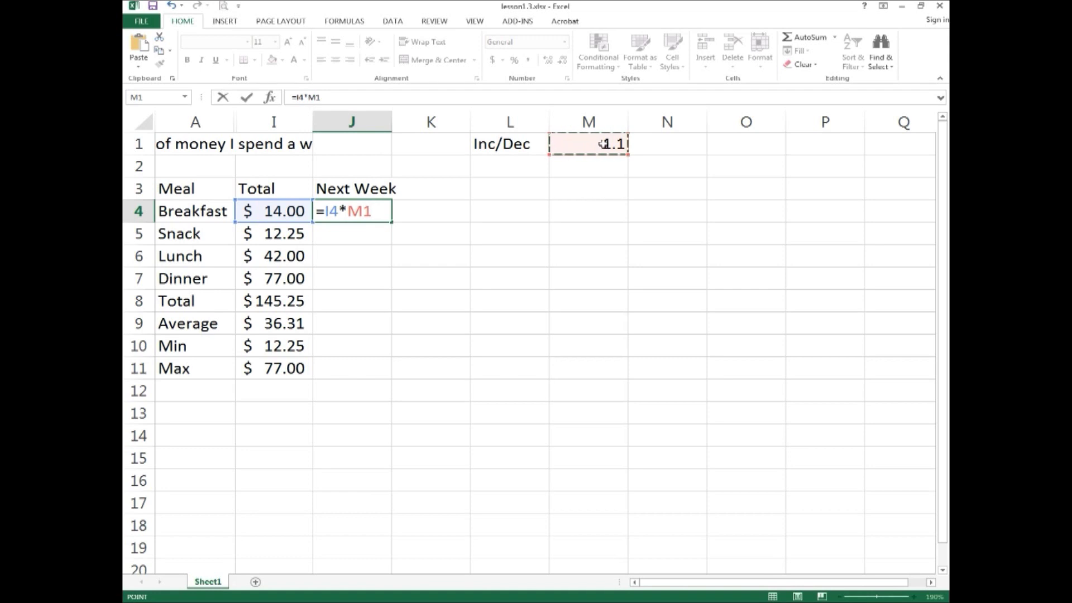
pyautogui.press('Return')
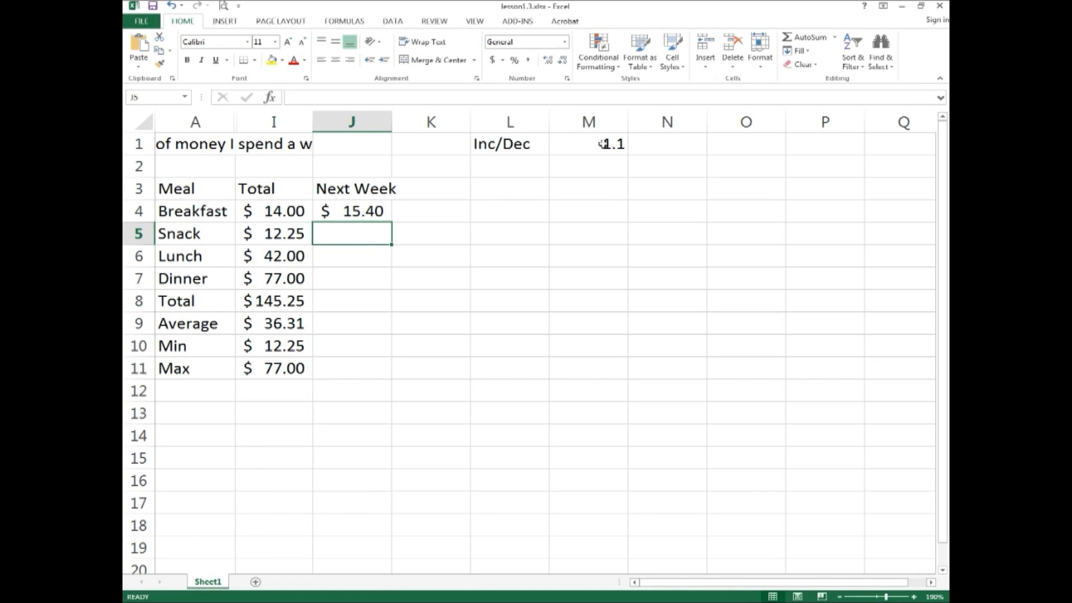
# - Try to fill the Breakfast Next Week formula from J4 down to the Total row in J8
pyautogui.click(356, 213)
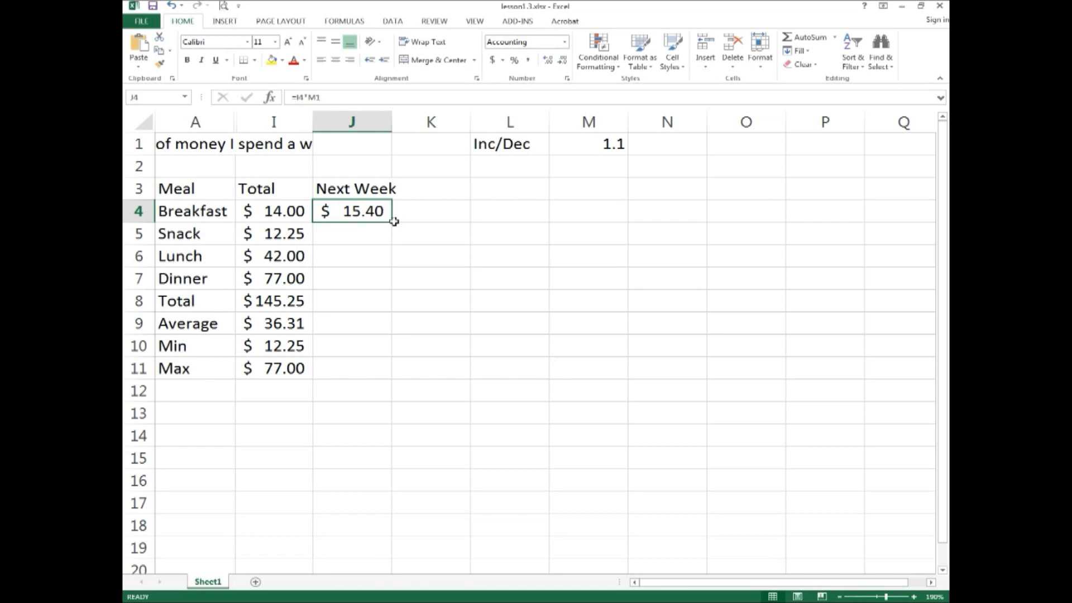
pyautogui.moveTo(393, 224); pyautogui.dragTo(394, 311)
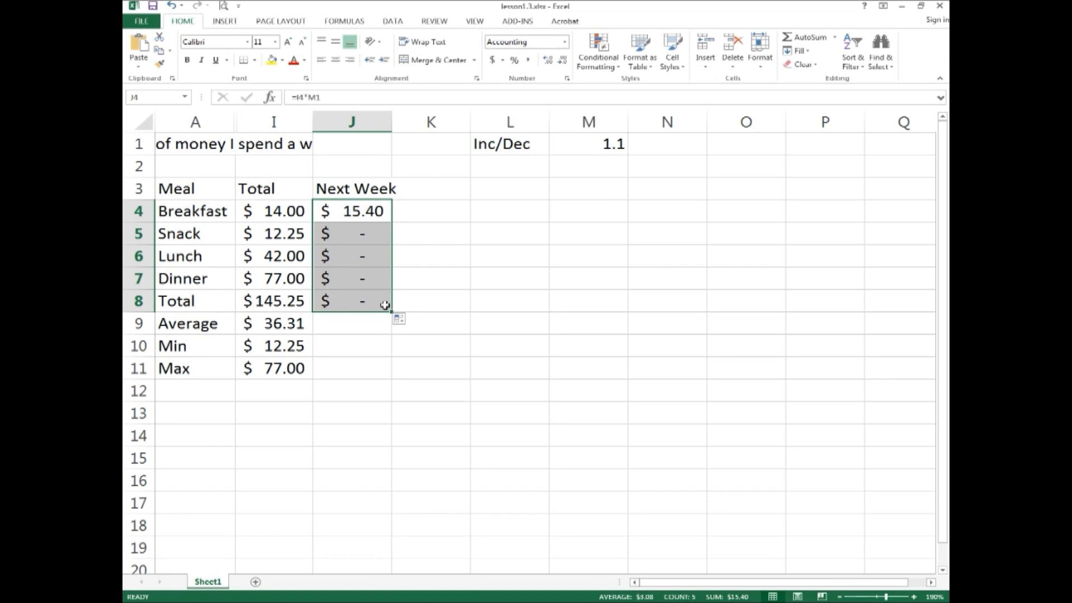
pyautogui.click(434, 211)
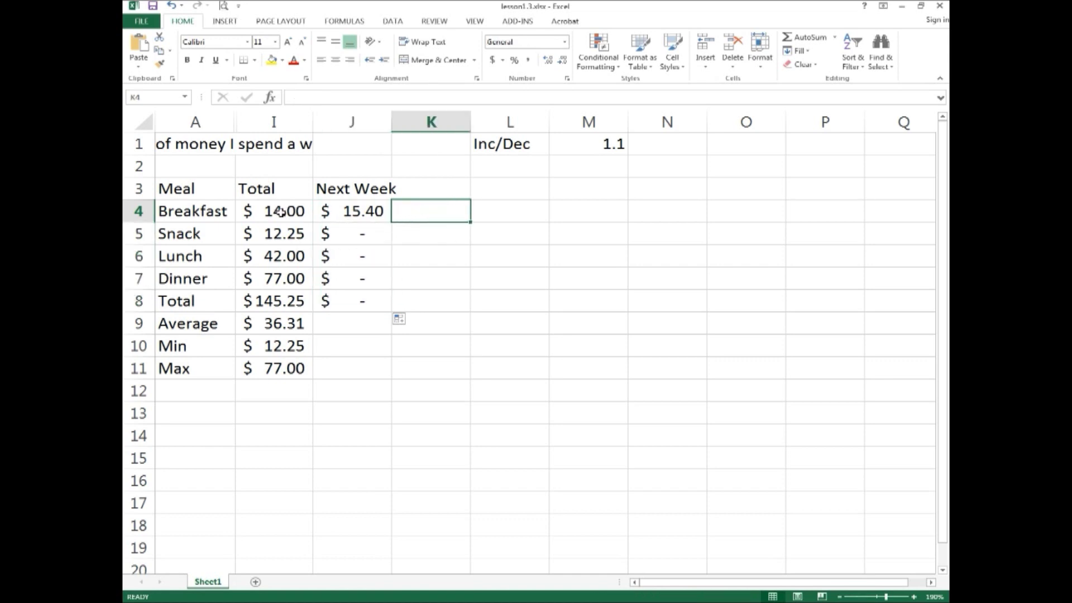
# - Compare the cell references in the Total formulas I4 and I5 with those in the Next Week formulas J4 and J5
pyautogui.click(276, 212)
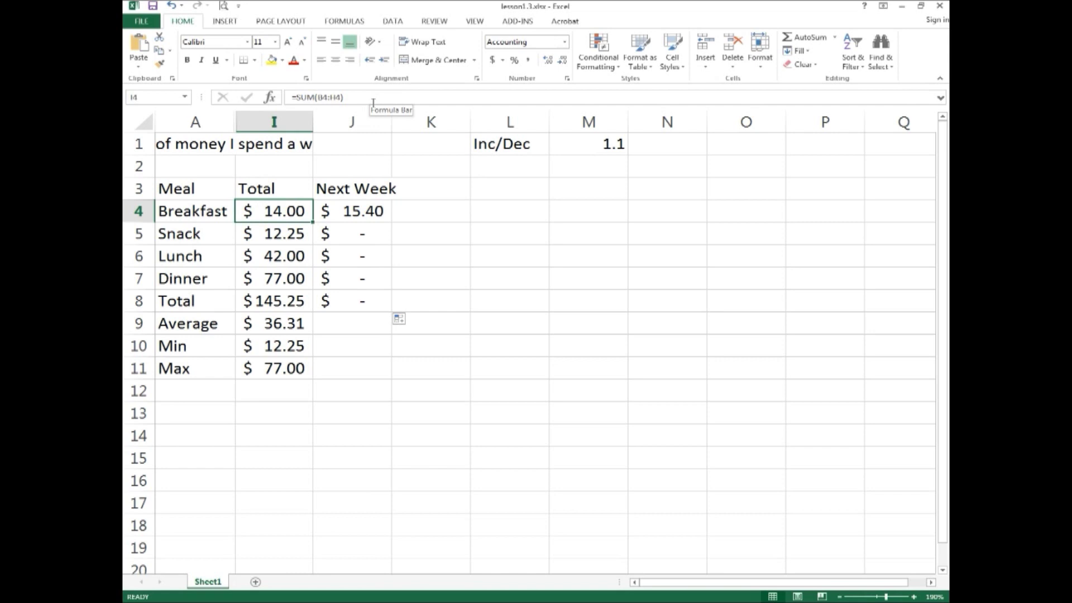
pyautogui.click(301, 231)
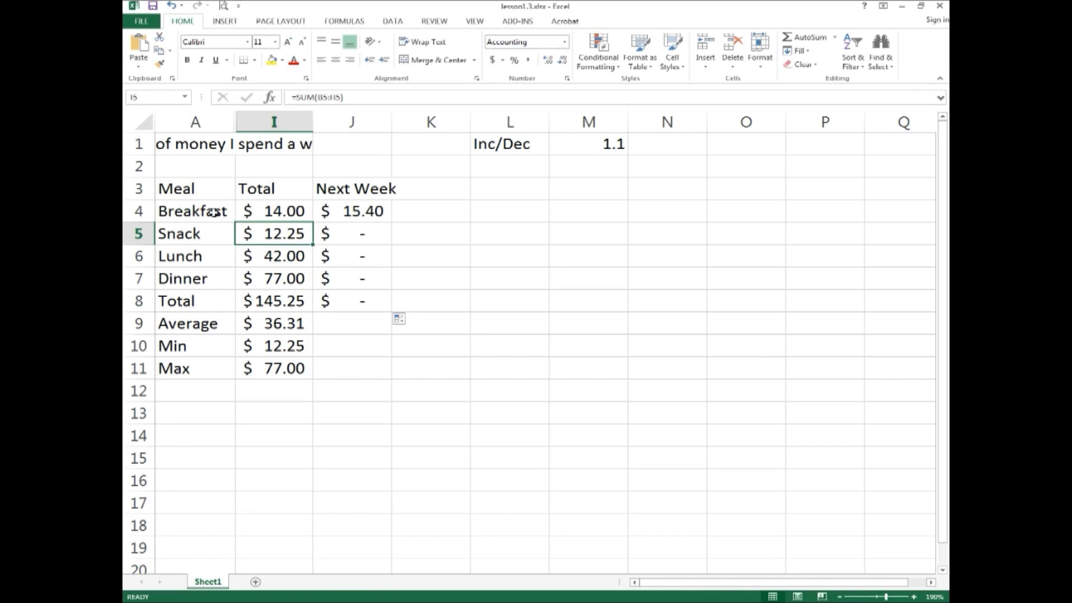
pyautogui.click(291, 212)
pyautogui.click(289, 231)
pyautogui.click(291, 211)
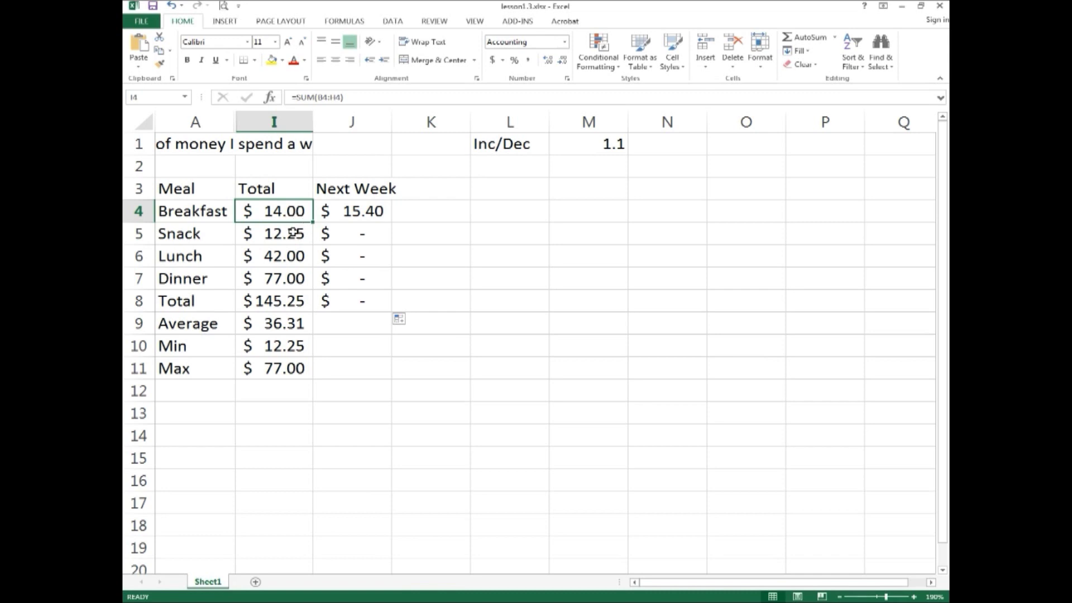
pyautogui.click(300, 234)
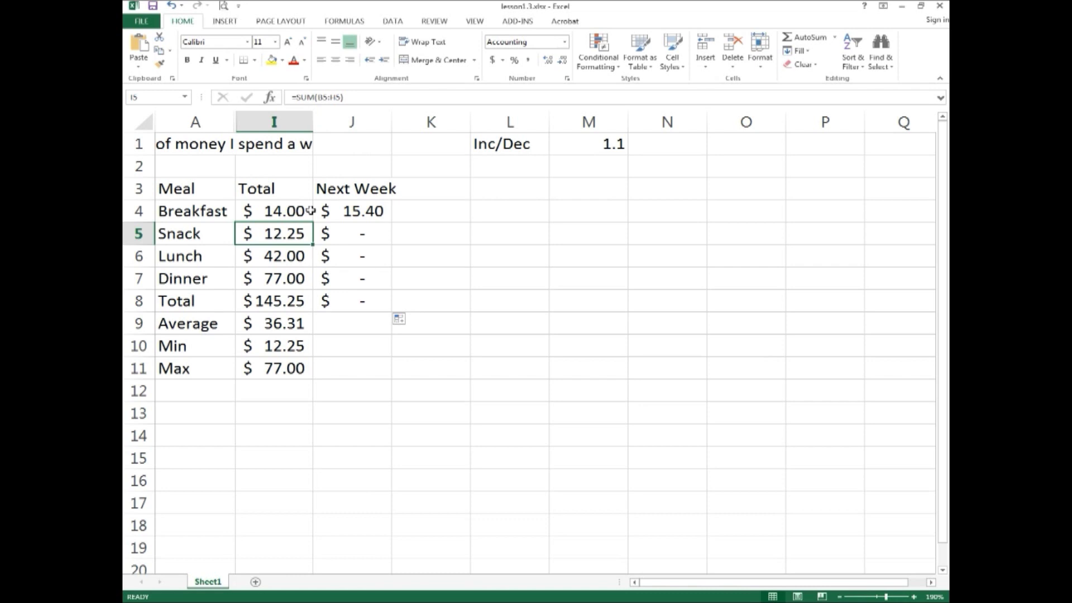
pyautogui.click(354, 211)
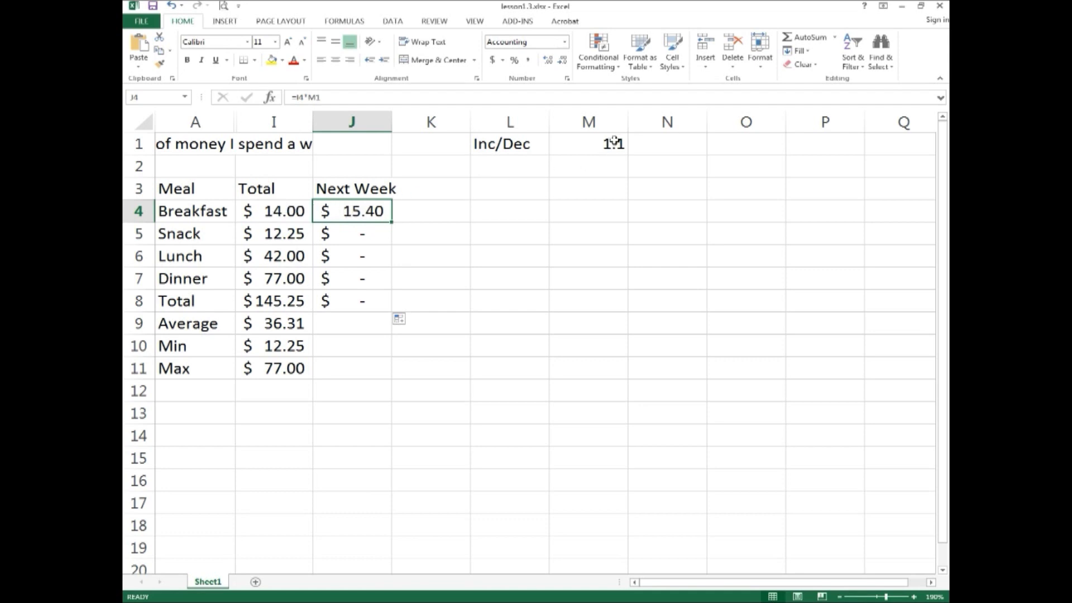
pyautogui.click(358, 236)
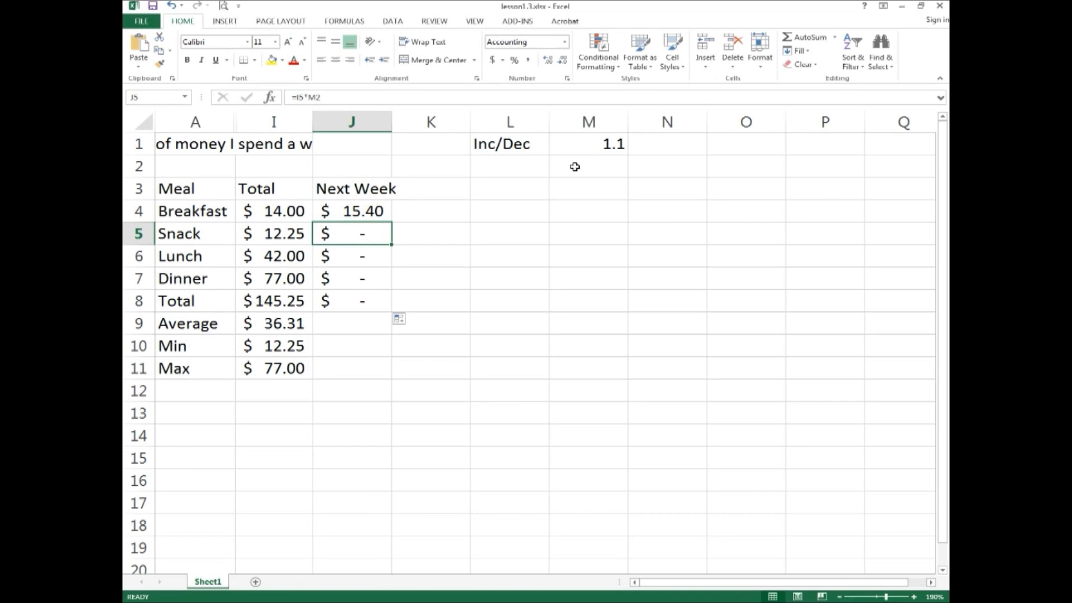
# - Make the Inc/Dec reference in the J4 formula absolute so that it reads =I4*$M$1
pyautogui.click(371, 212)
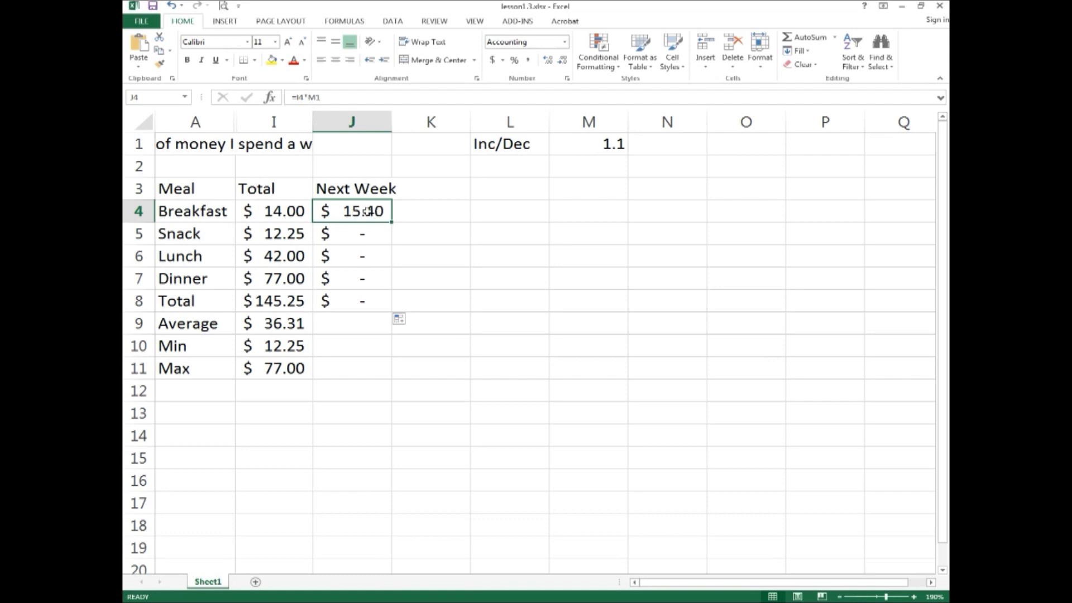
pyautogui.click(317, 98)
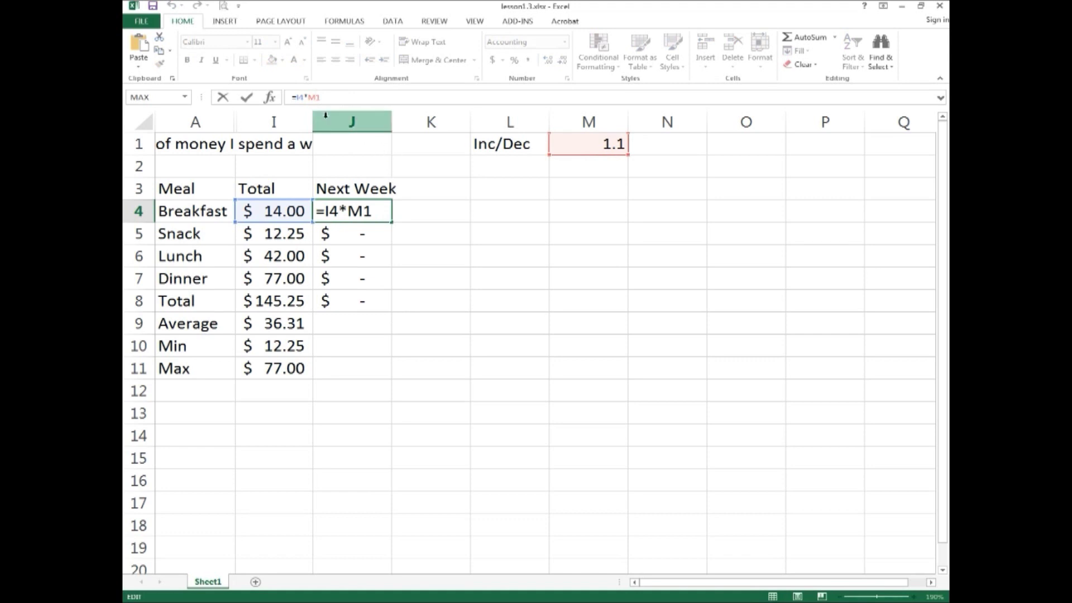
pyautogui.click(309, 97)
pyautogui.press('F4')
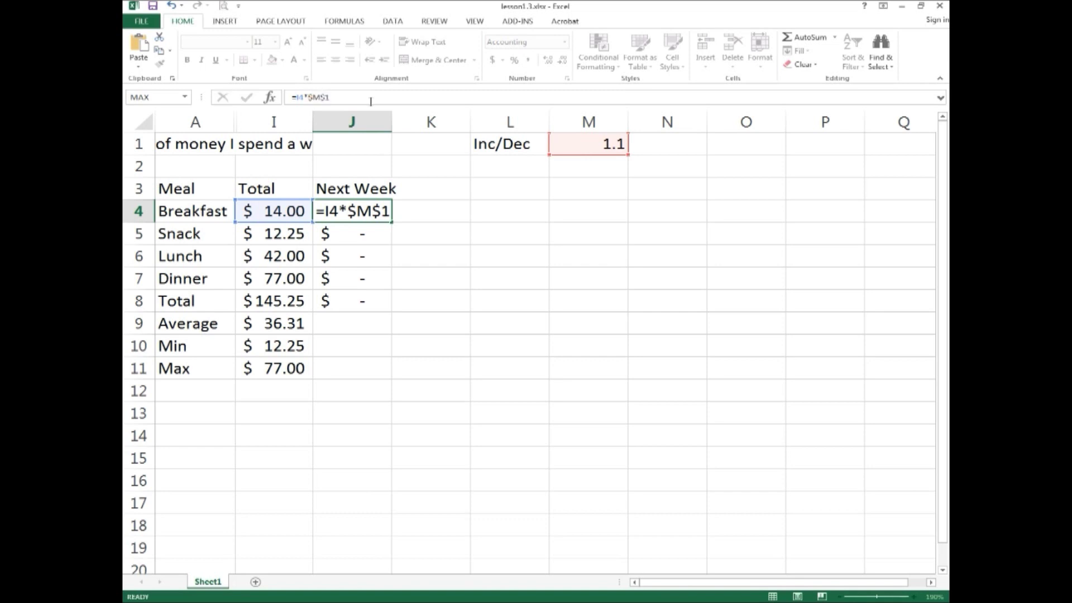
pyautogui.press('Return')
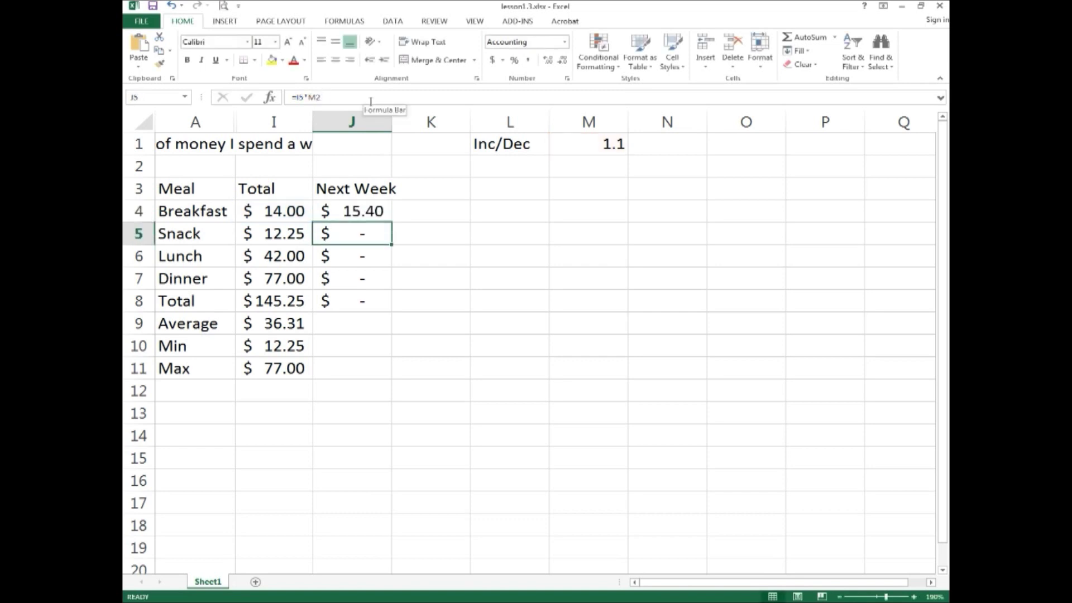
# - Fill the corrected J4 formula down through J8 and check the references in each Next Week cell
pyautogui.click(367, 213)
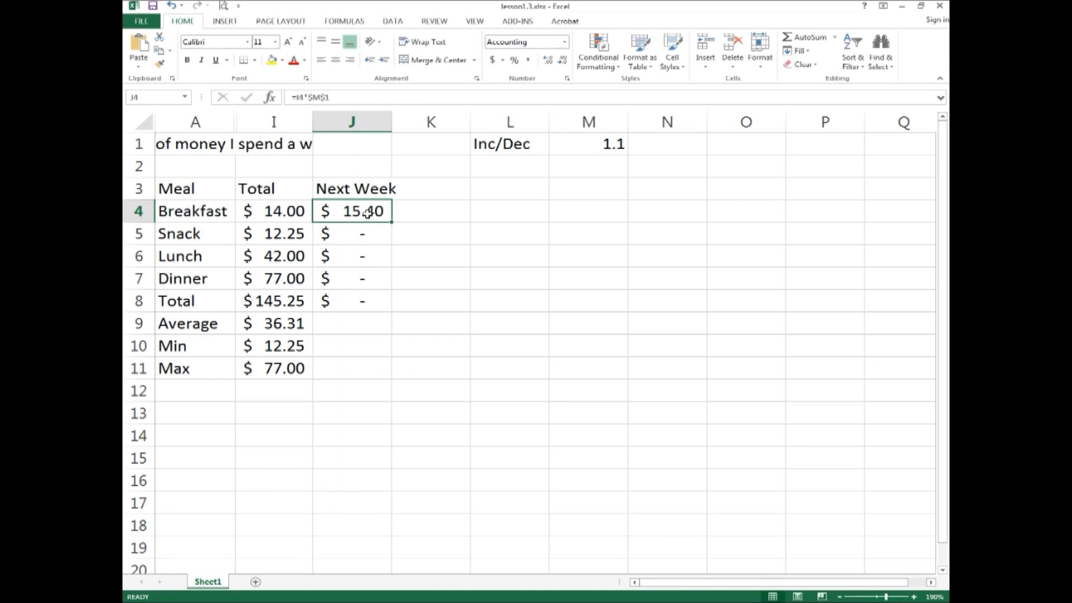
pyautogui.moveTo(392, 222); pyautogui.dragTo(393, 315)
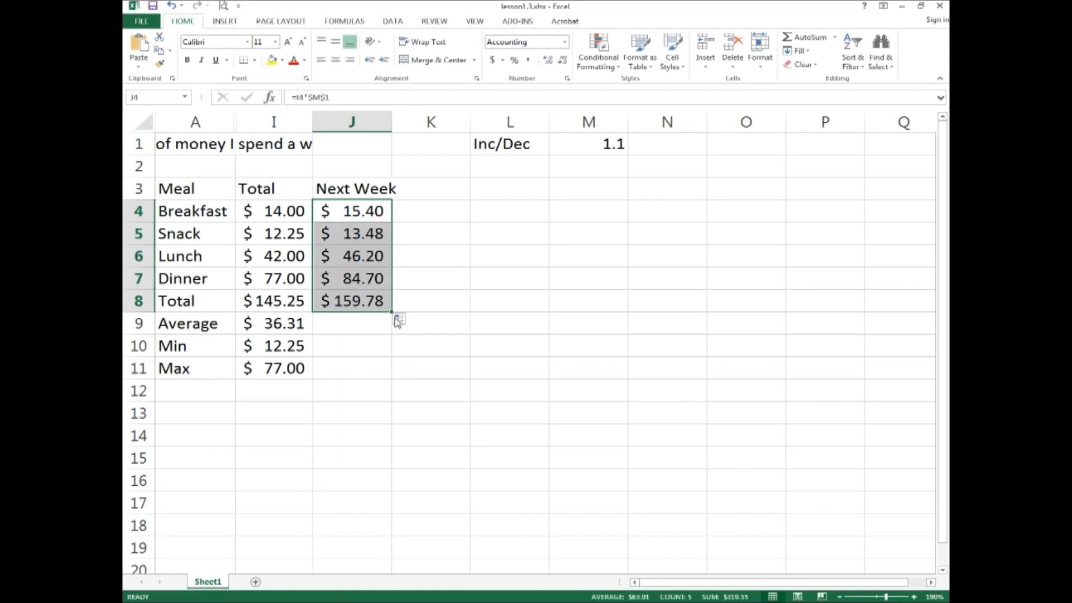
pyautogui.click(373, 300)
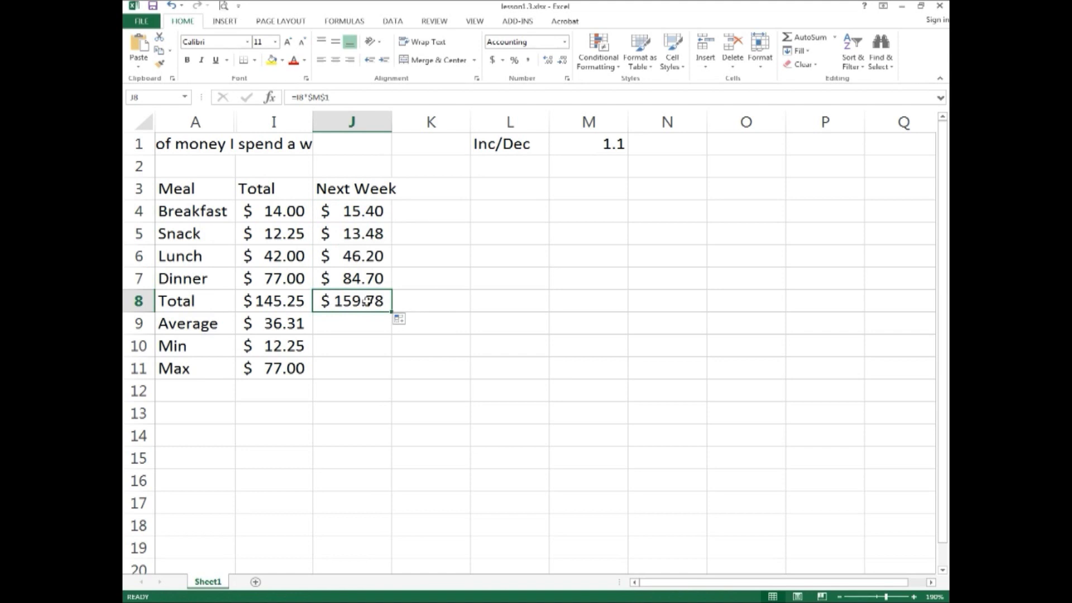
pyautogui.click(359, 276)
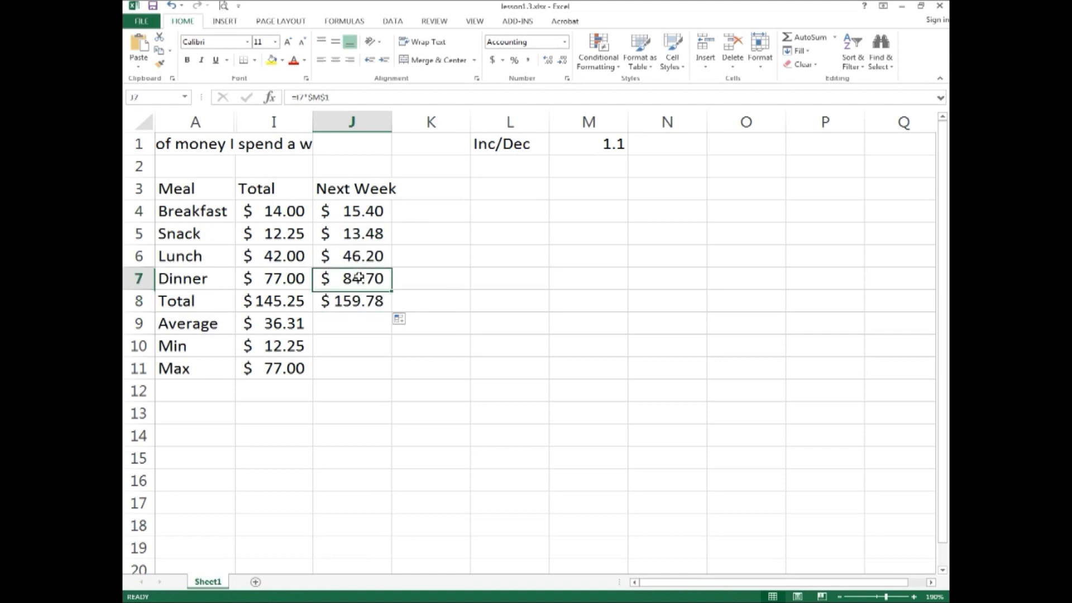
pyautogui.click(360, 256)
pyautogui.click(363, 233)
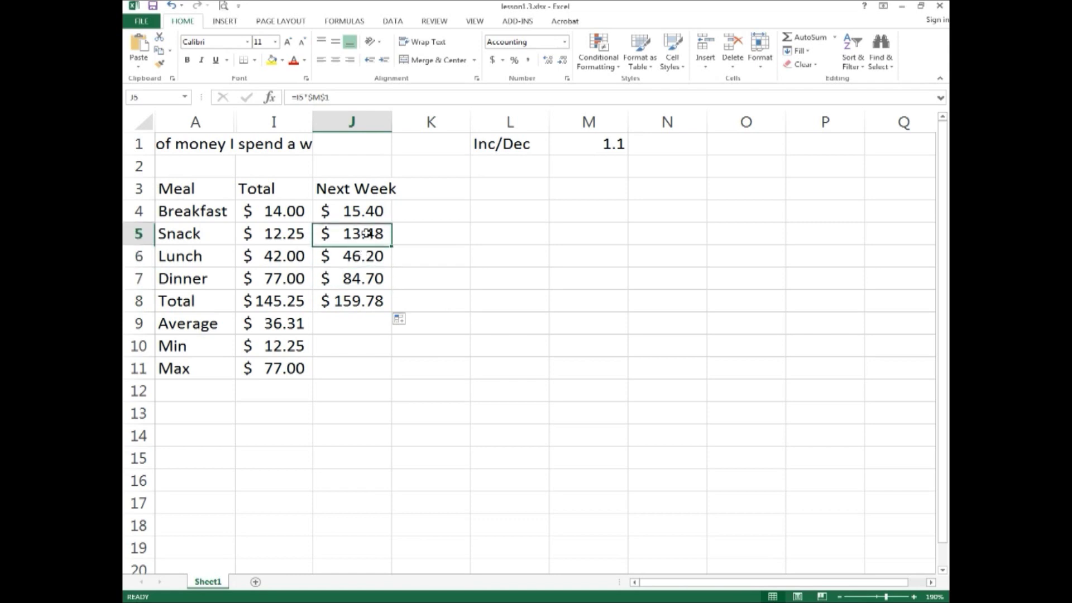
pyautogui.click(369, 210)
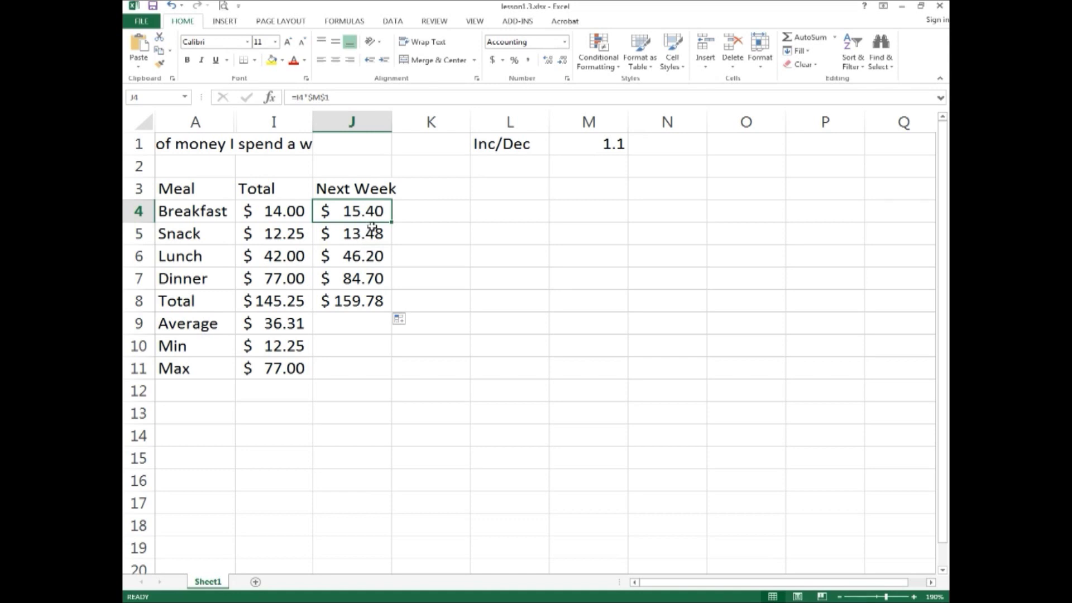
# - Set the Inc/Dec factor in cell M1 to .9
pyautogui.click(601, 143)
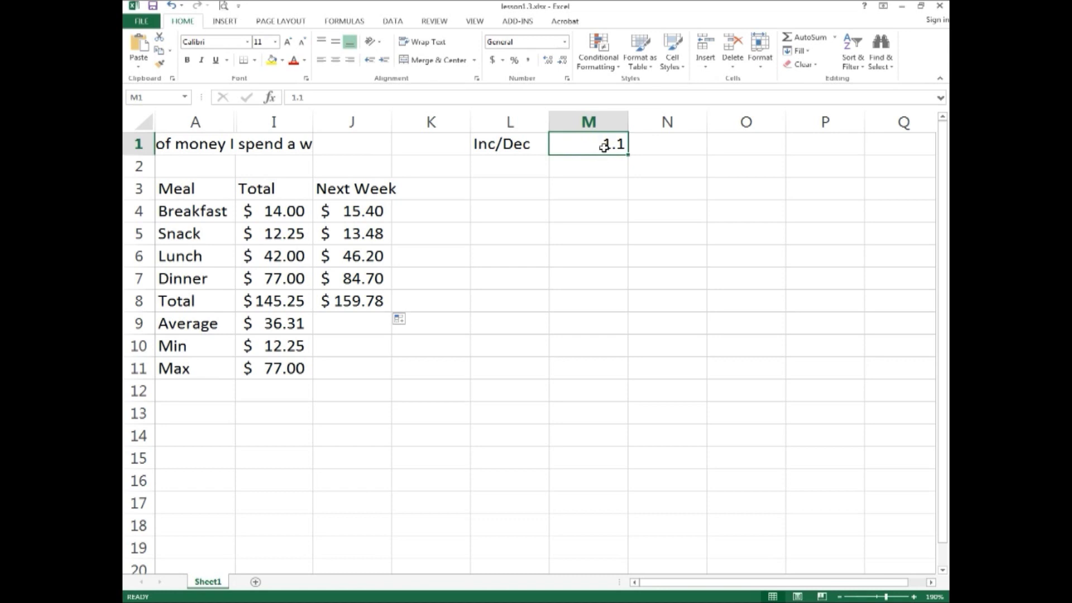
pyautogui.write('.9')
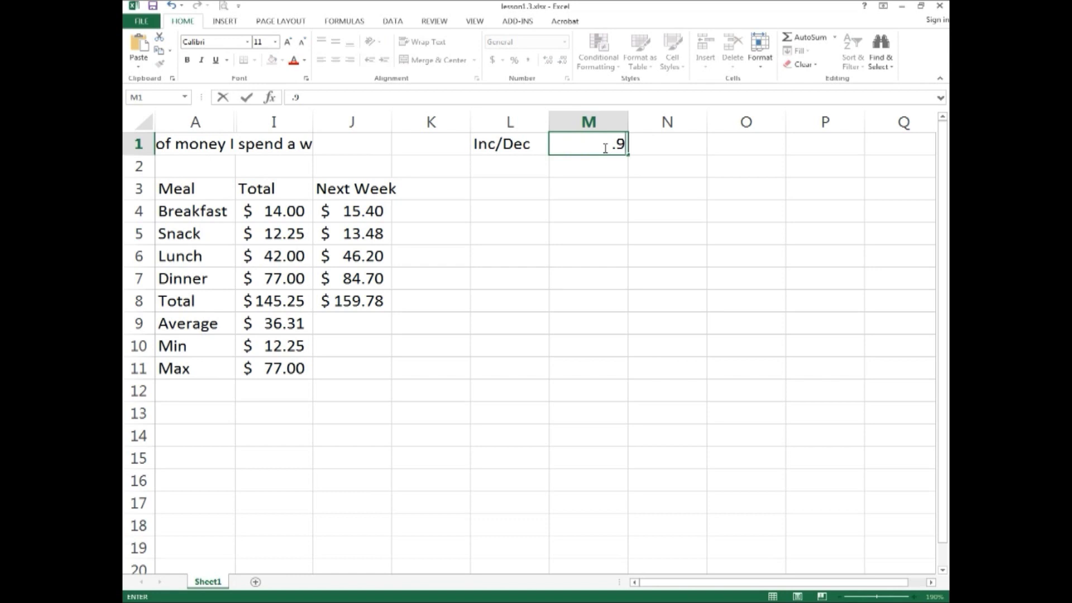
pyautogui.press('Return')
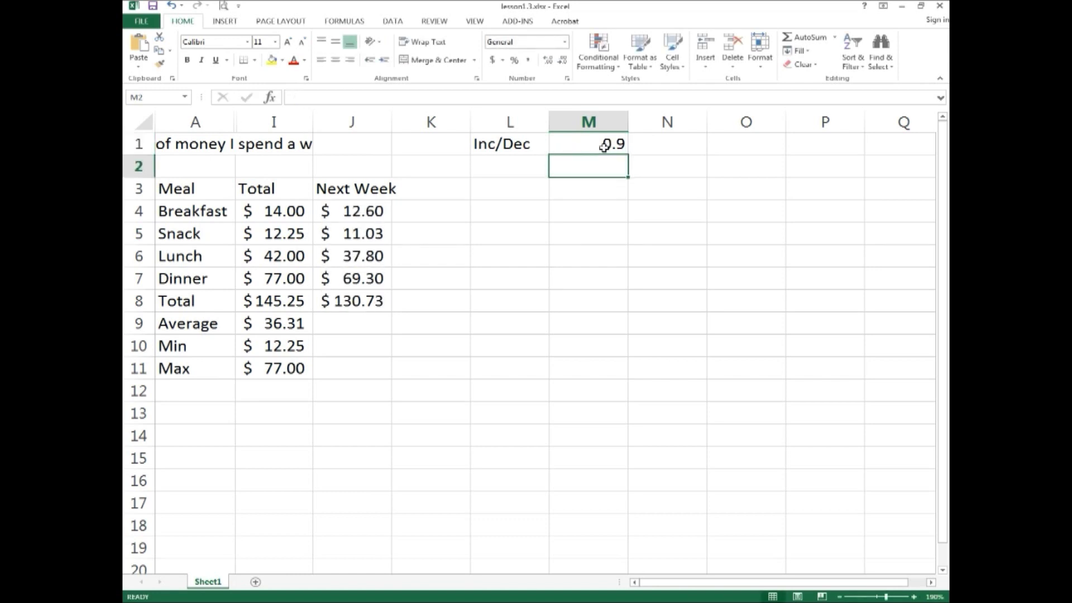